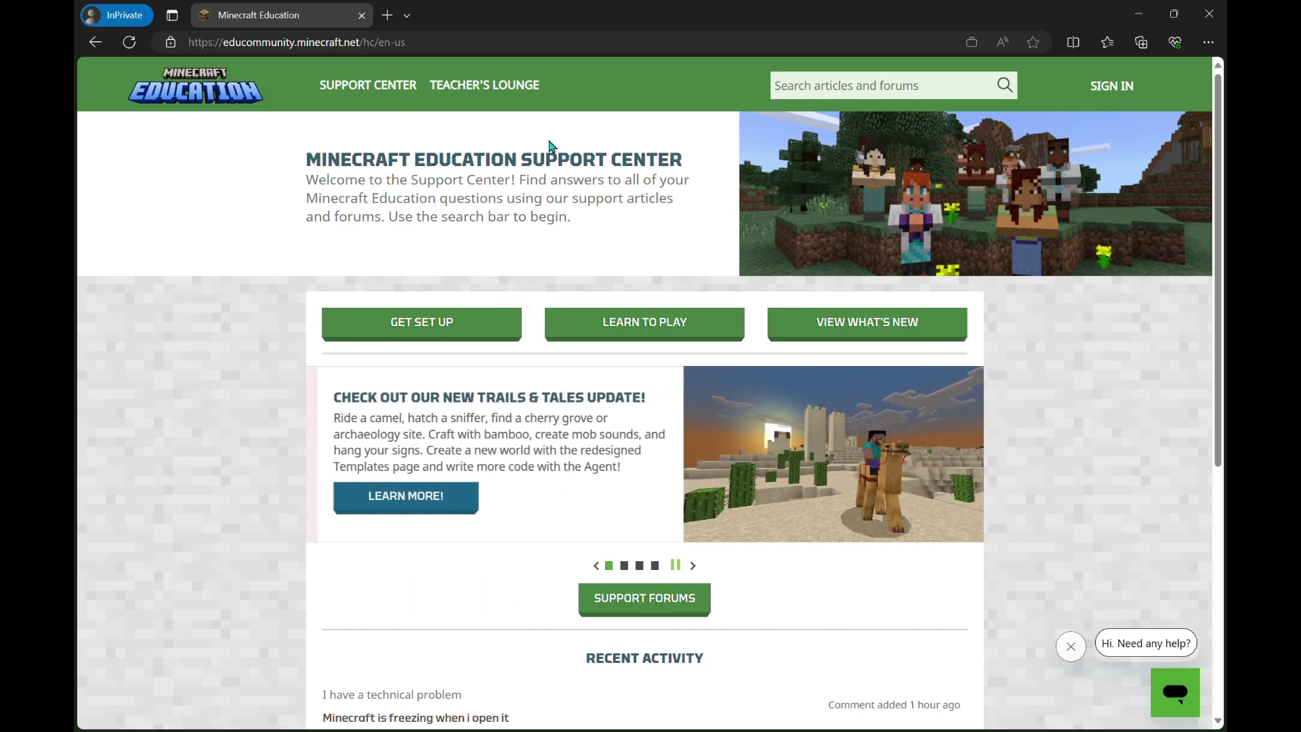
# Go to aka.ms/MEEBuyCommercial and read through the Purchase Commercial Licenses article
pyautogui.click(458, 48)
pyautogui.write('https://aka.ms/MEEBuyCommercial')
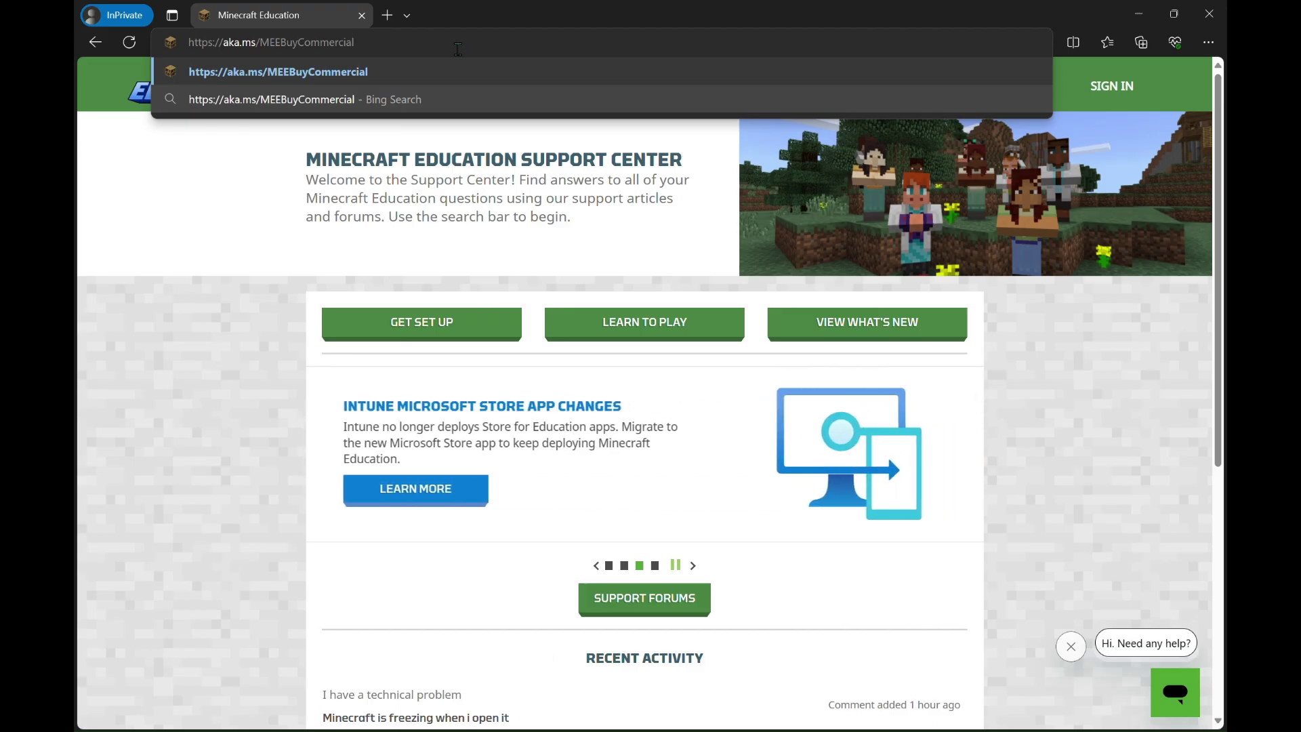
pyautogui.press('Return')
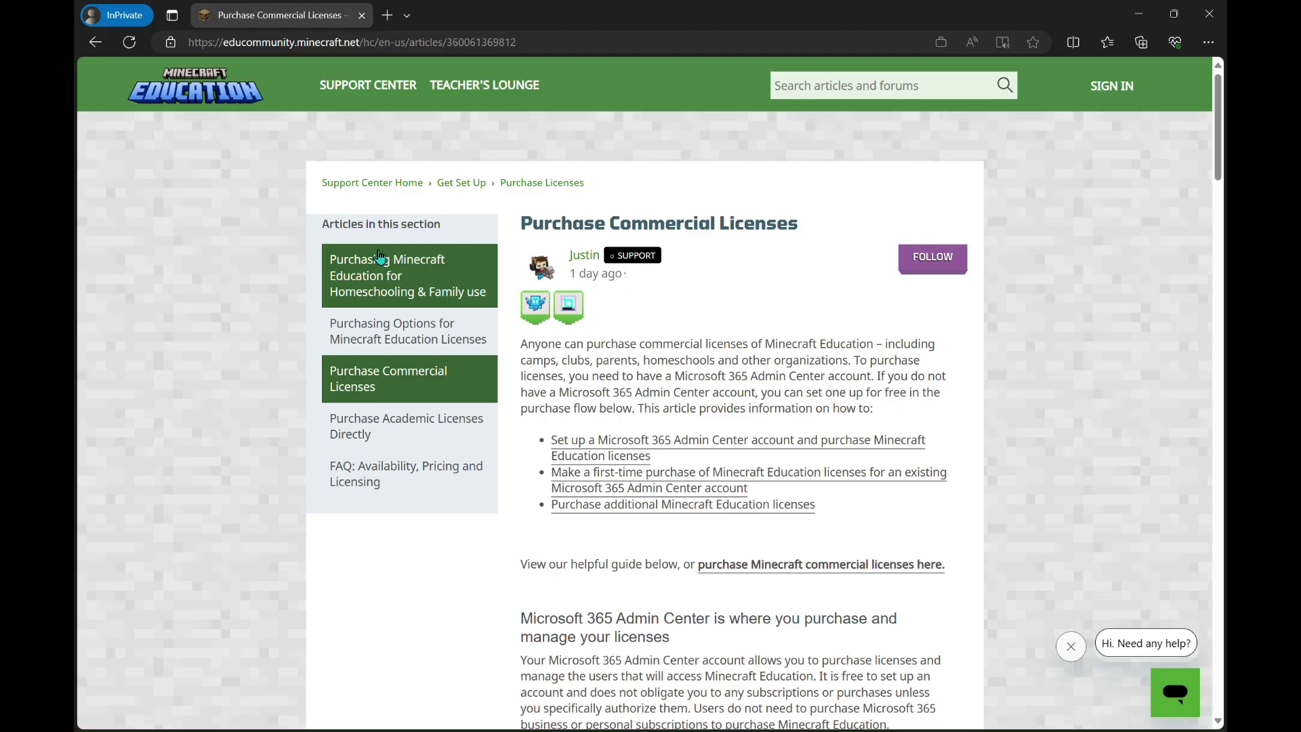
pyautogui.scroll(-2, 324, 588)
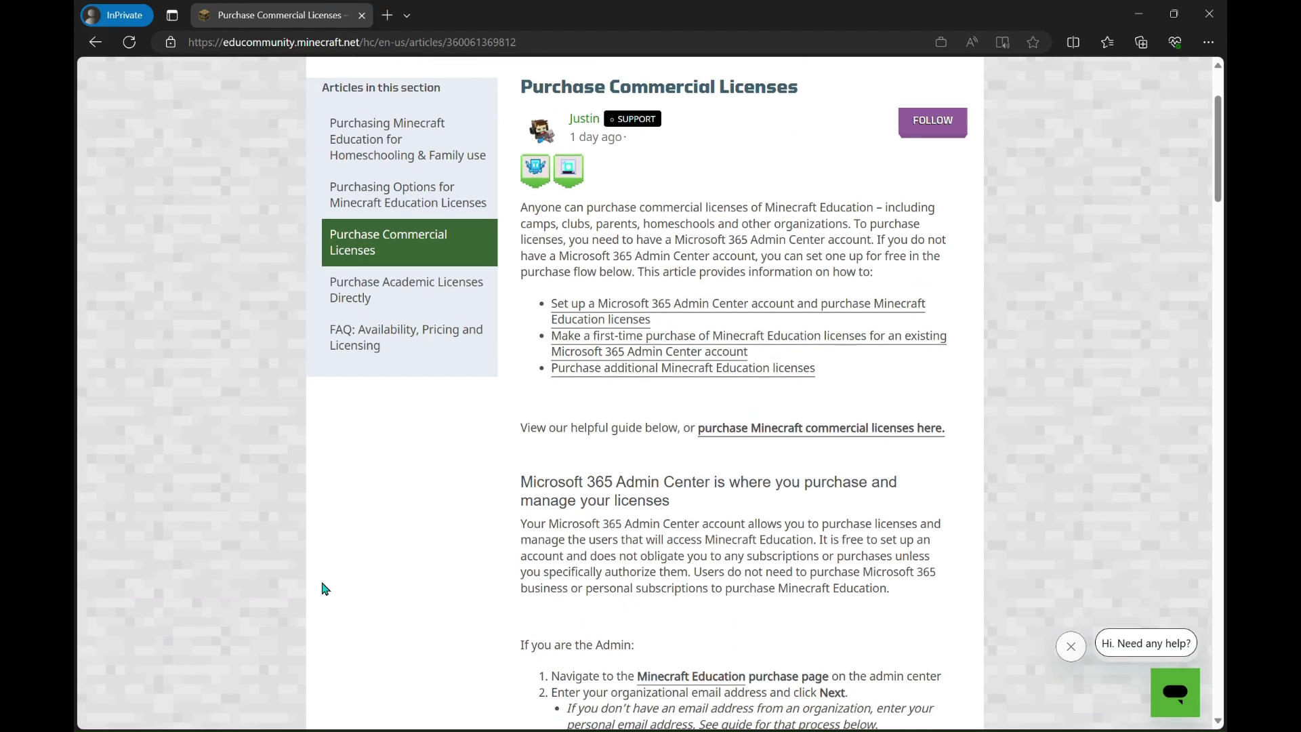
pyautogui.scroll(-1, 324, 589)
pyautogui.scroll(1, 324, 588)
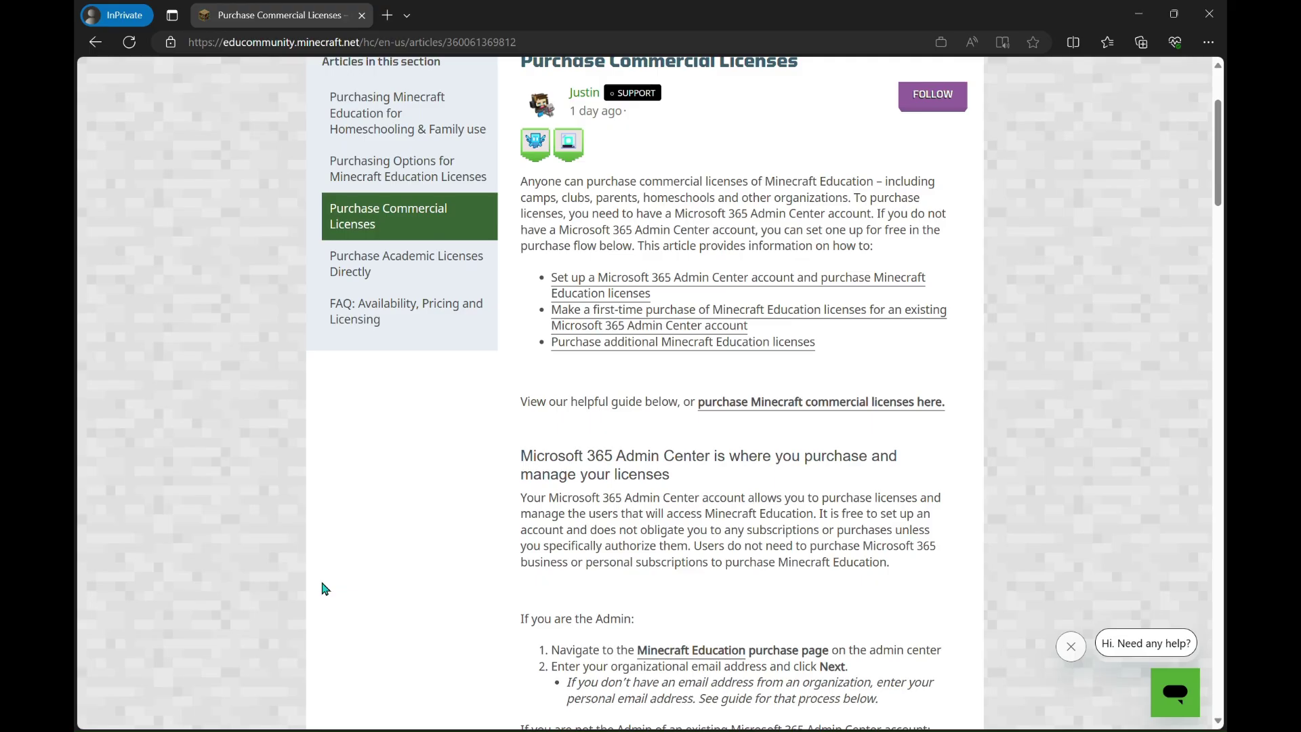
pyautogui.scroll(-1, 323, 588)
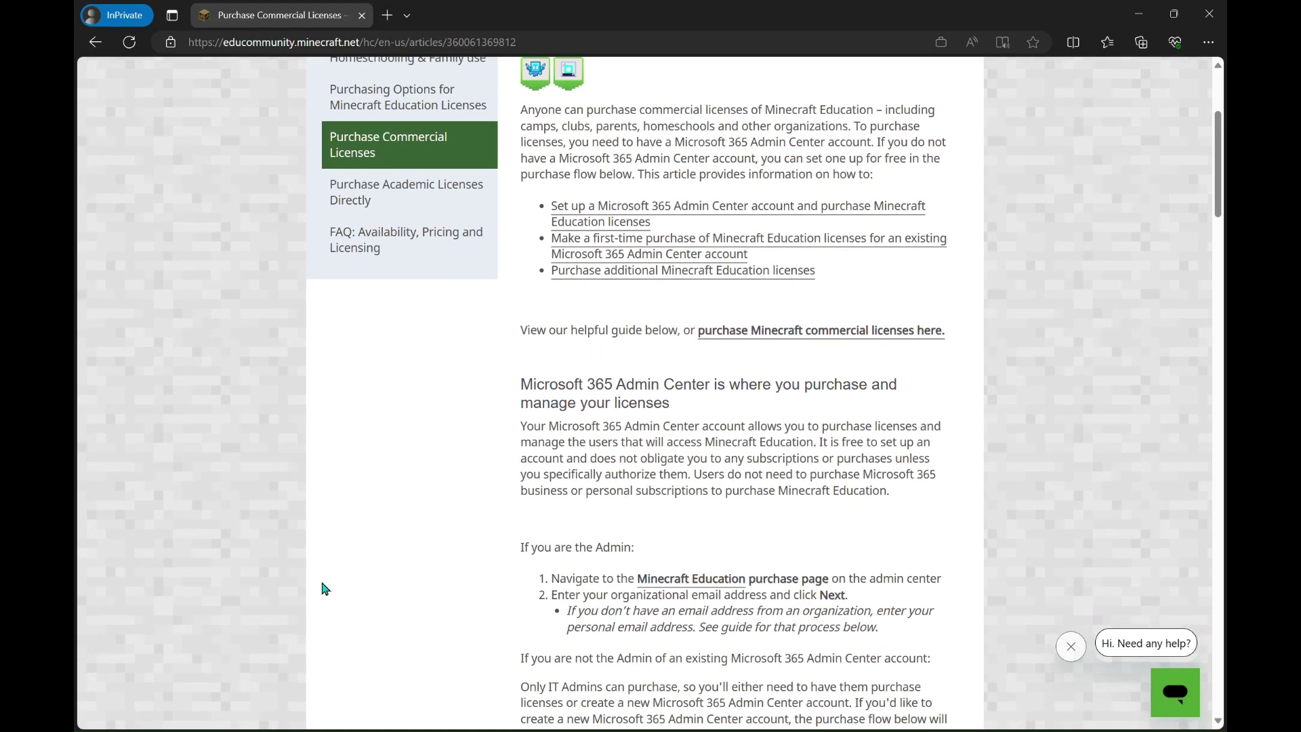
pyautogui.scroll(-5, 324, 588)
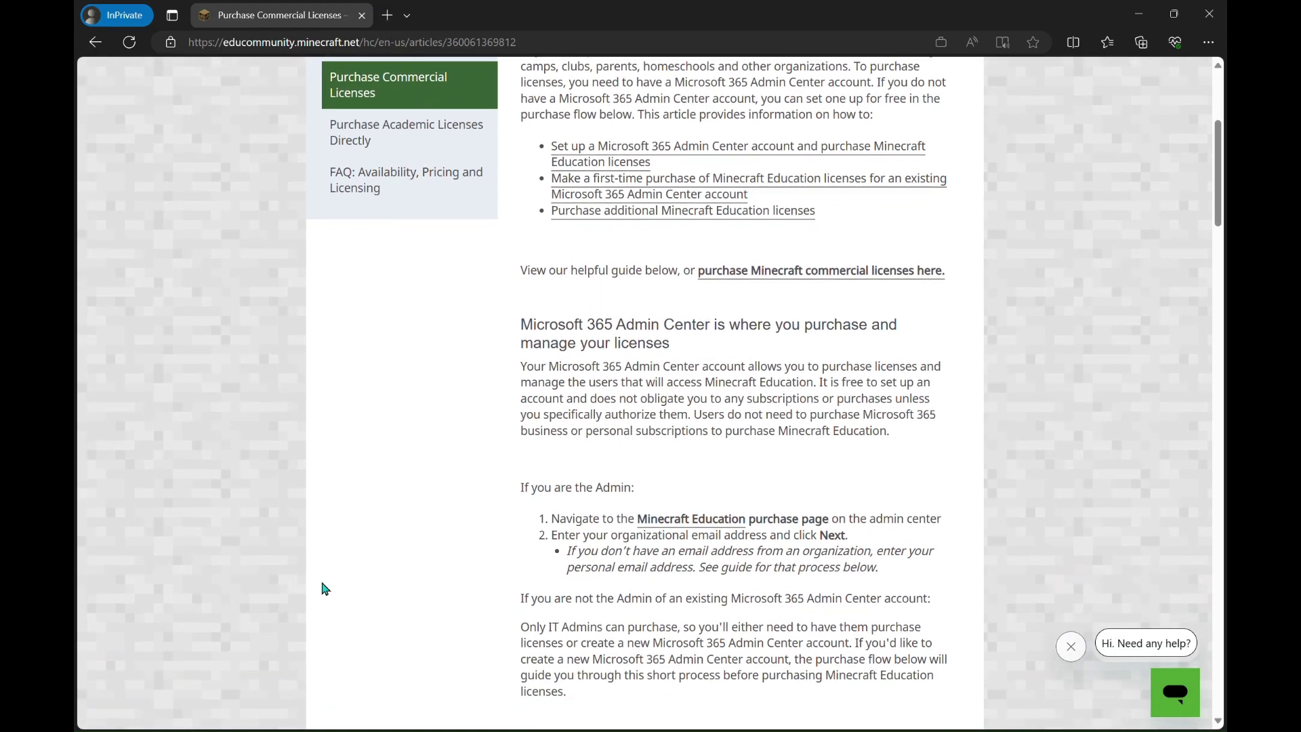
pyautogui.scroll(7, 324, 588)
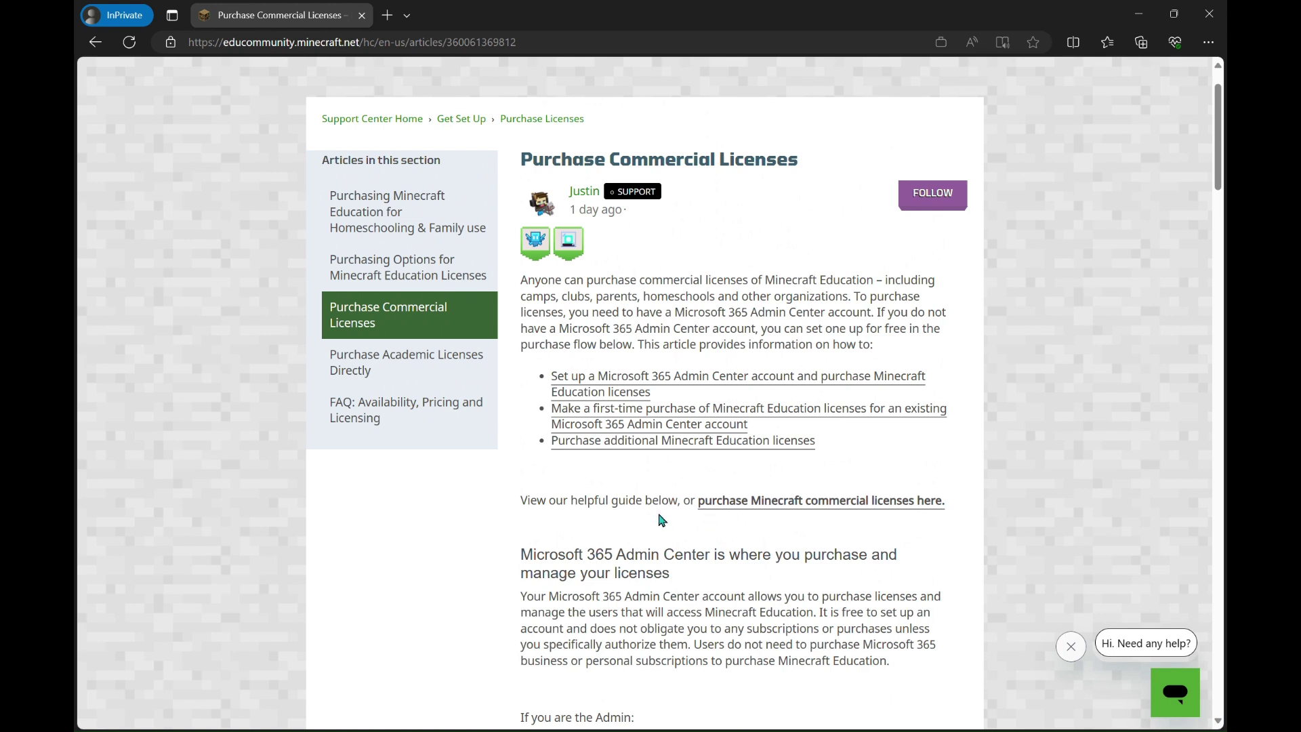
# Follow the 'purchase Minecraft commercial licenses here.' link to start the commercial signup
pyautogui.click(795, 513)
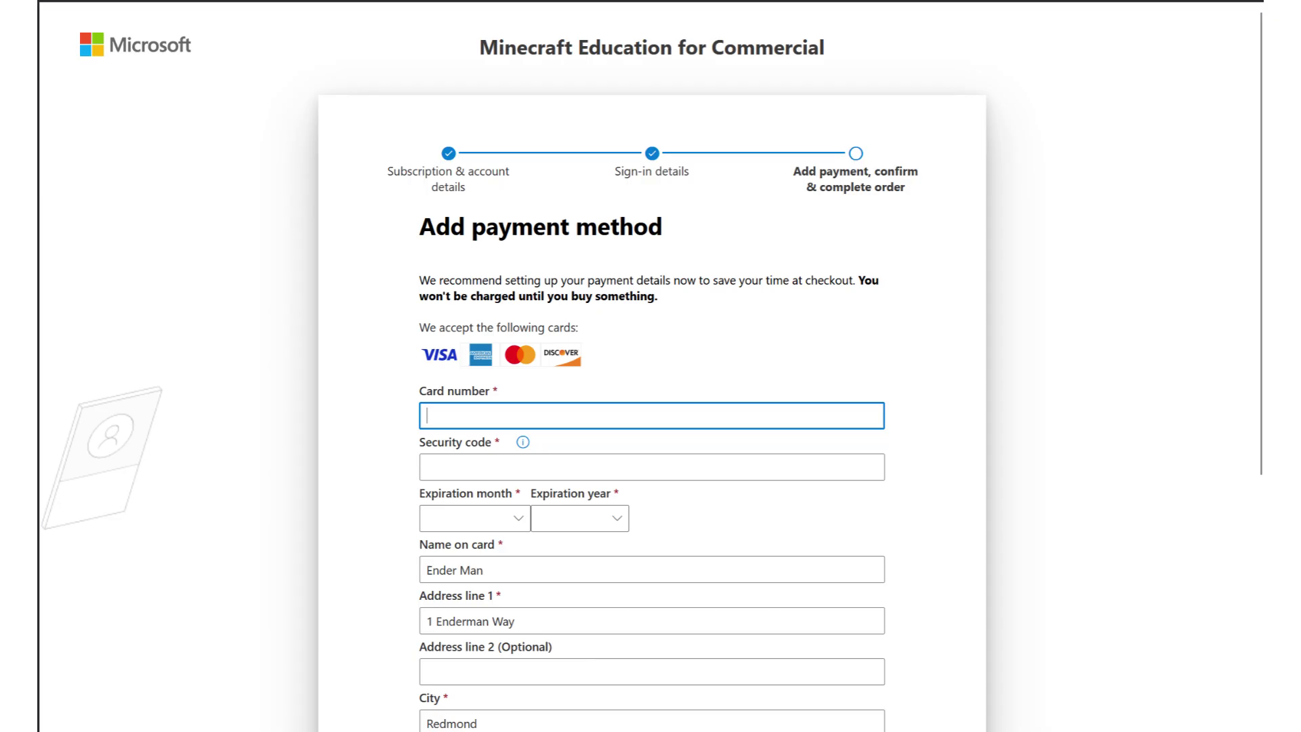
# Scroll down to review the Add payment method form
pyautogui.scroll(-5, 651, 366)
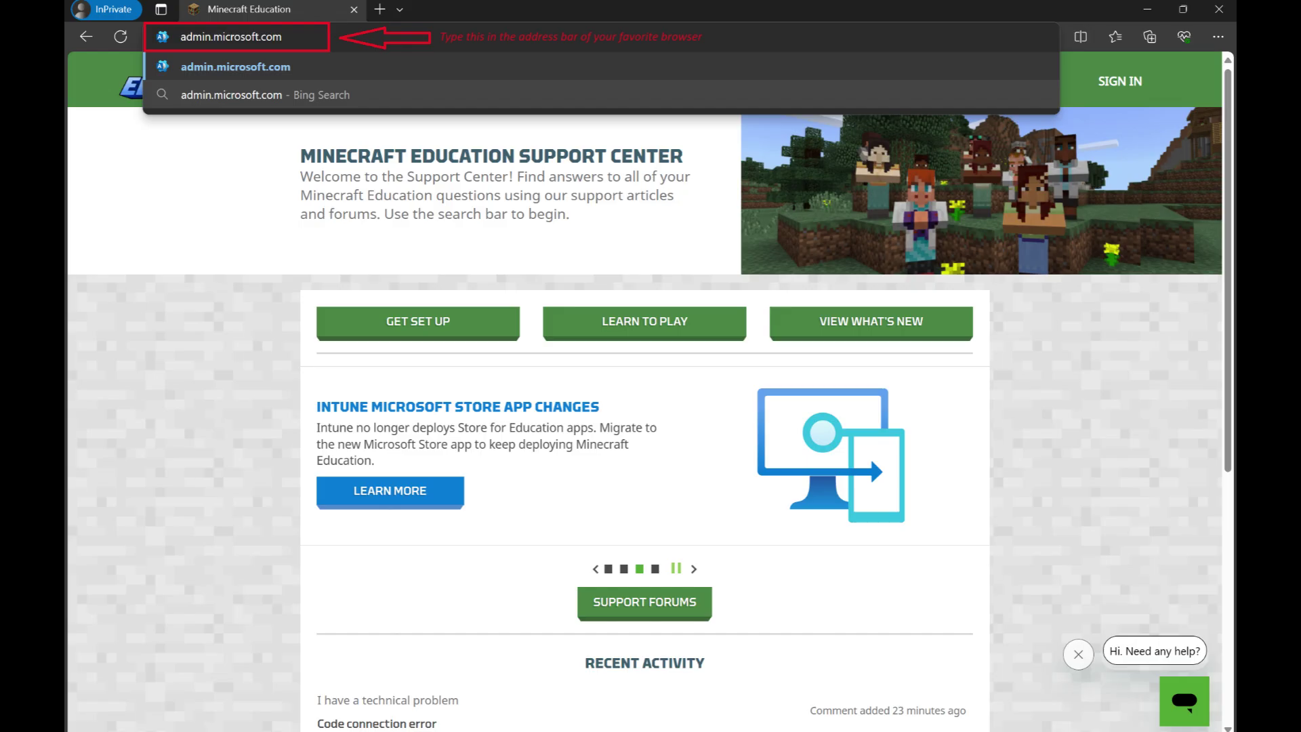
# Sign in to admin.microsoft.com with the admin account and its password, staying signed in
pyautogui.press('Return')
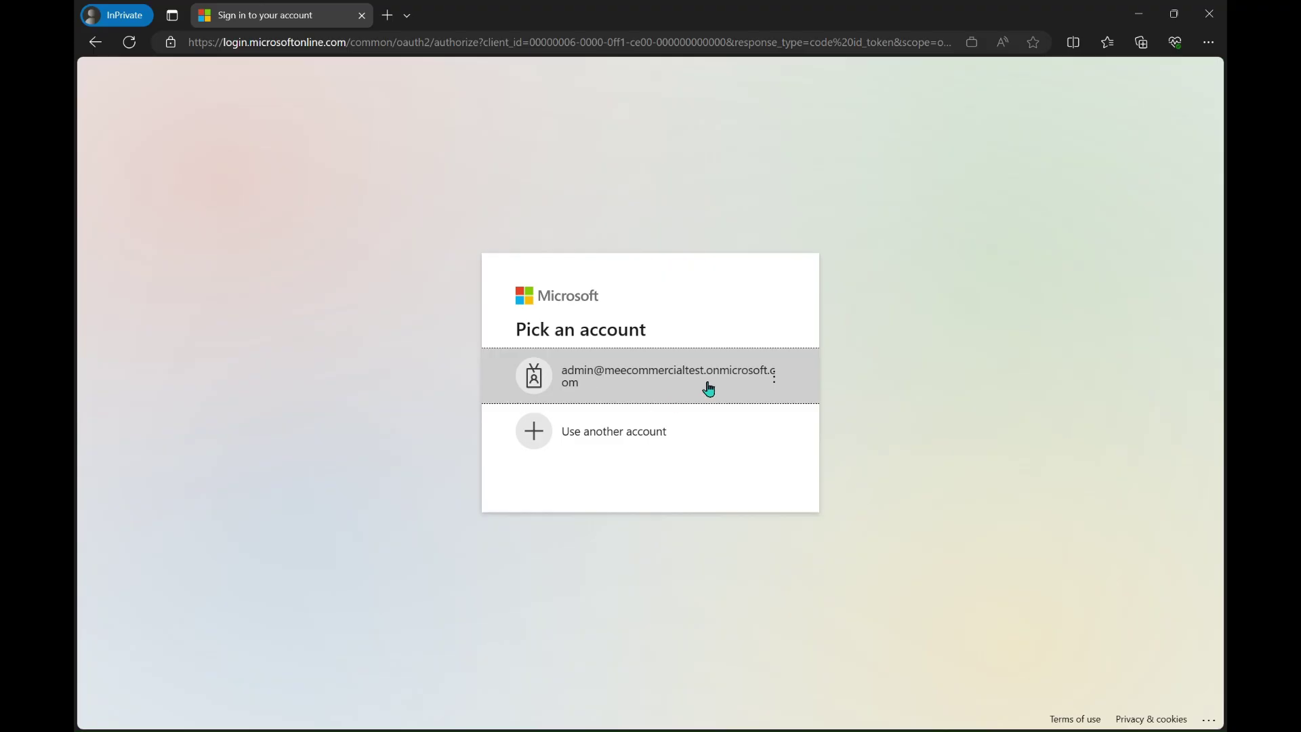
pyautogui.click(646, 389)
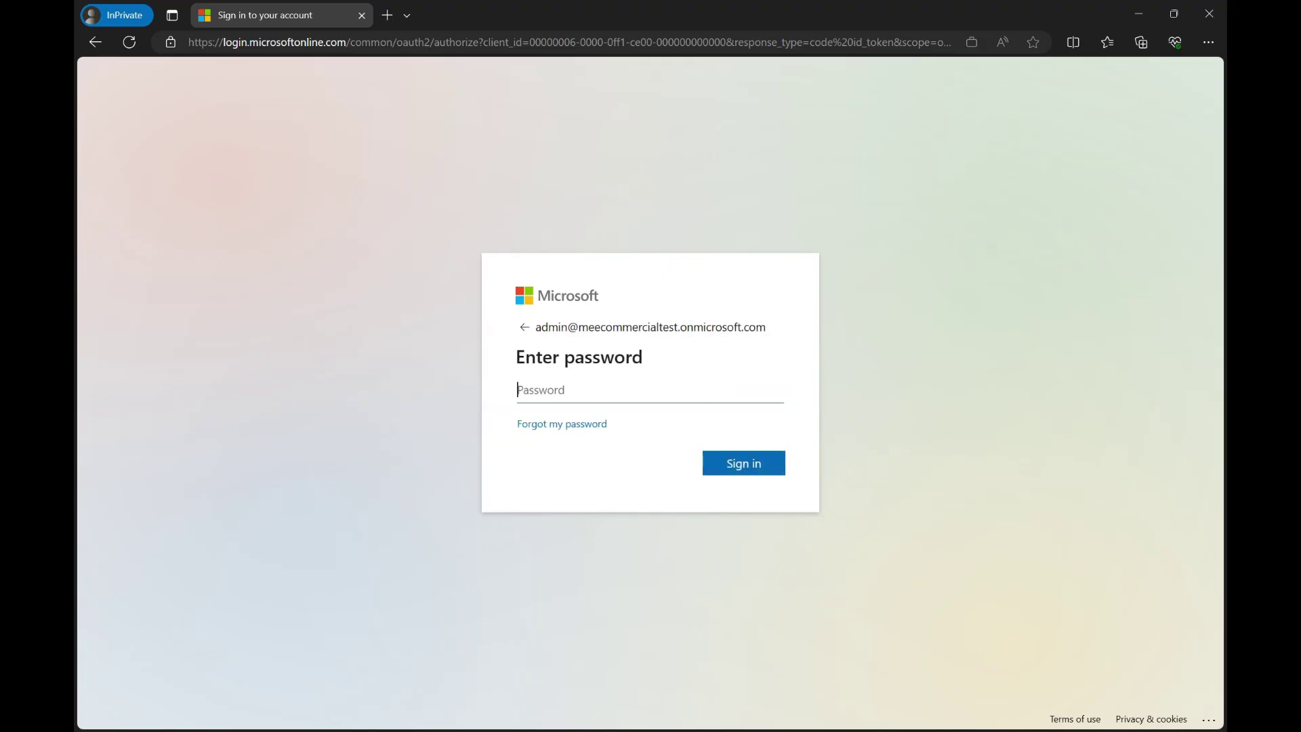
pyautogui.write('••••••')
pyautogui.press('Return')
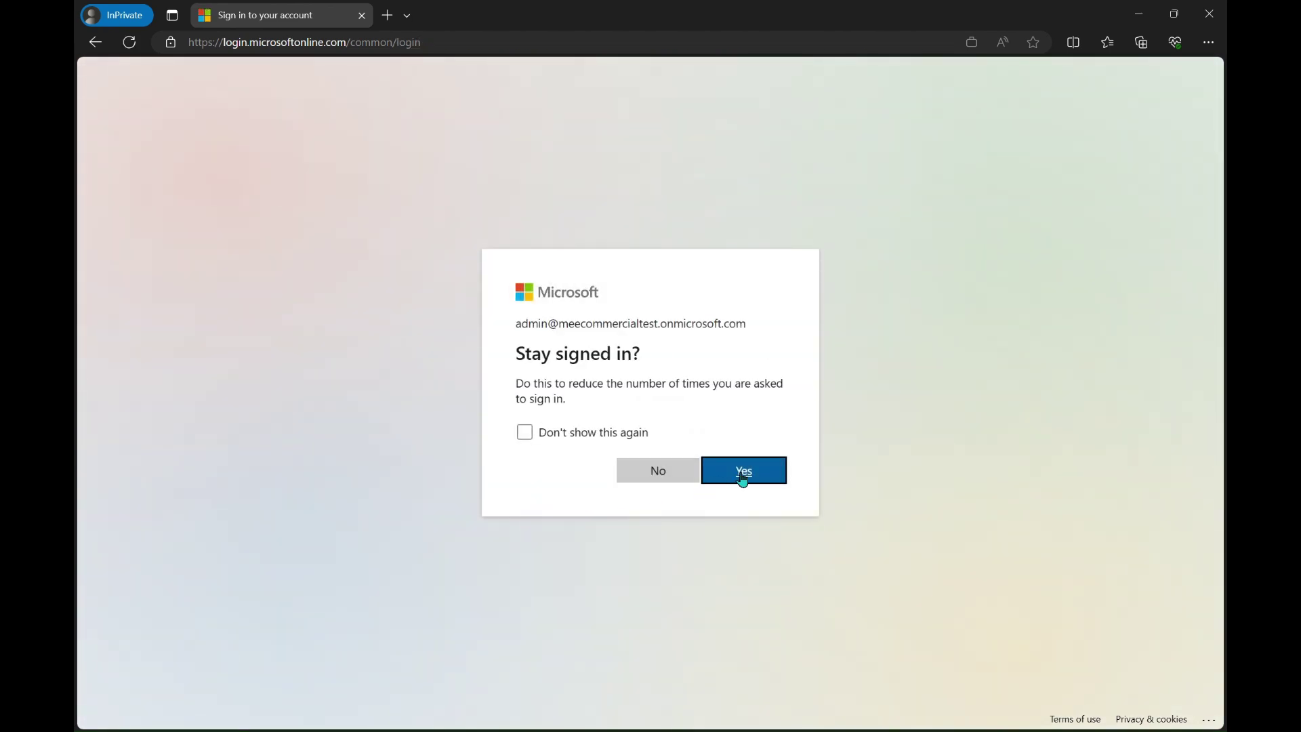
pyautogui.click(743, 477)
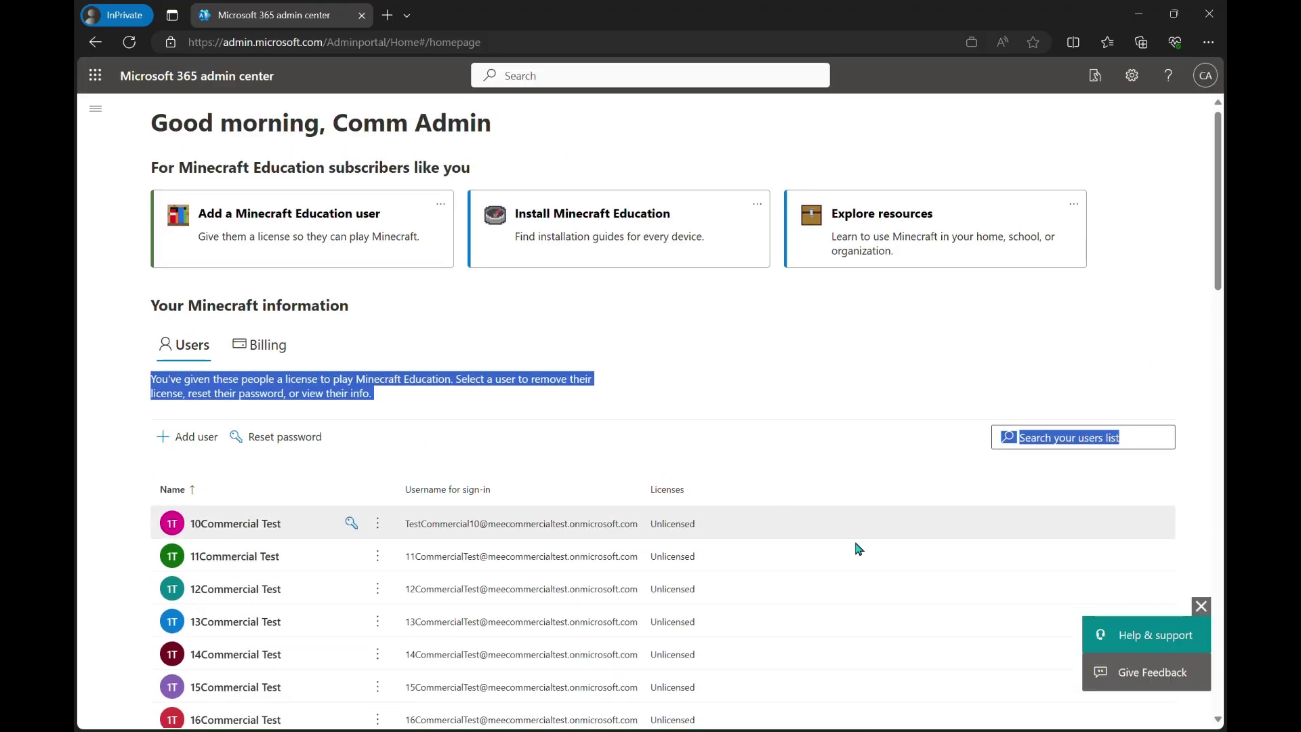
# Start adding a new user from the Minecraft users list
pyautogui.scroll(-2, 858, 549)
pyautogui.scroll(2, 858, 548)
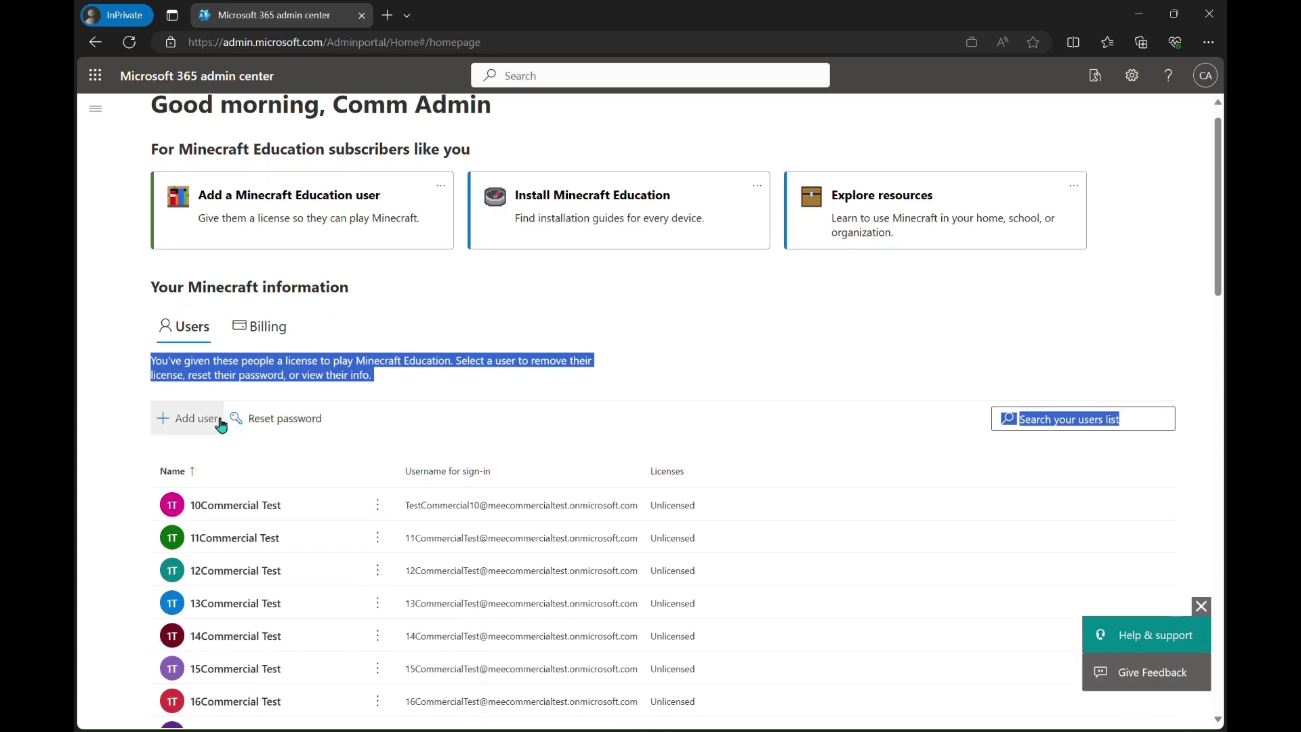
pyautogui.click(199, 429)
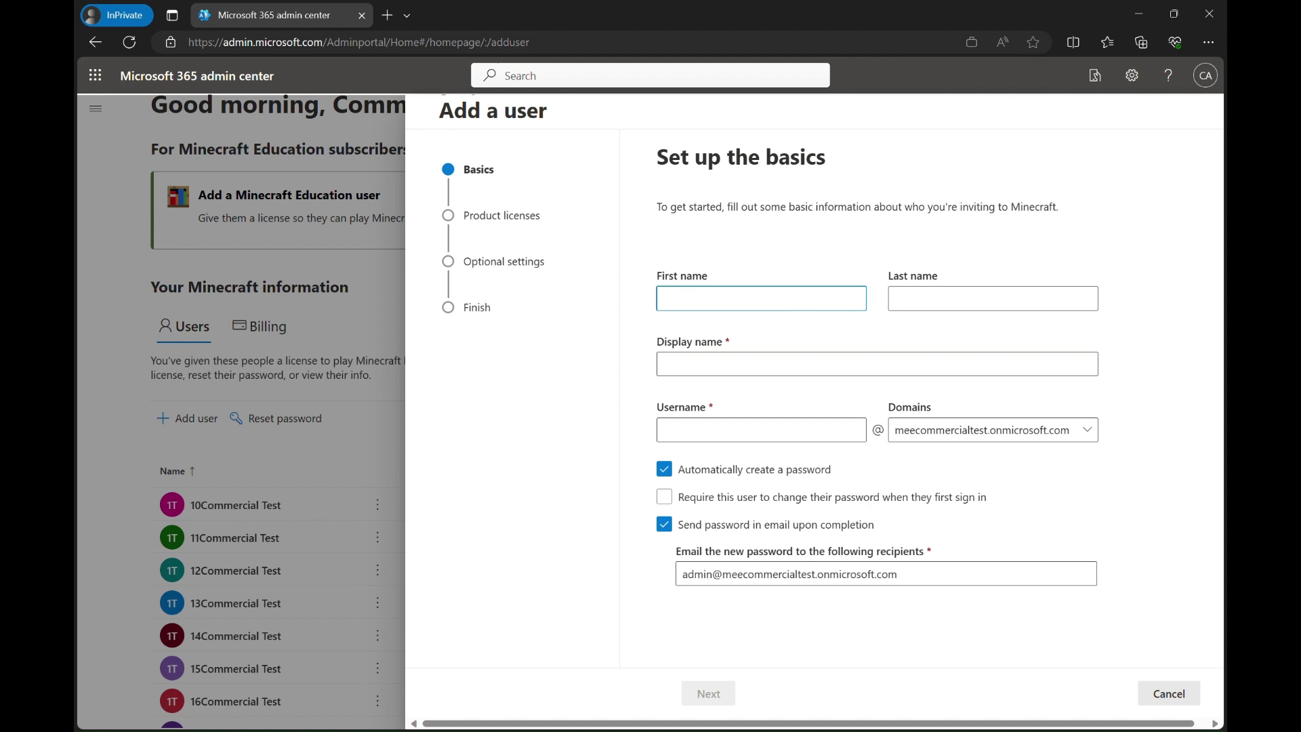
# Enter first name Comm, last name Test, display name Comm Test and username CommTest123
pyautogui.write('Comm')
pyautogui.press('Tab')
pyautogui.write('Test')
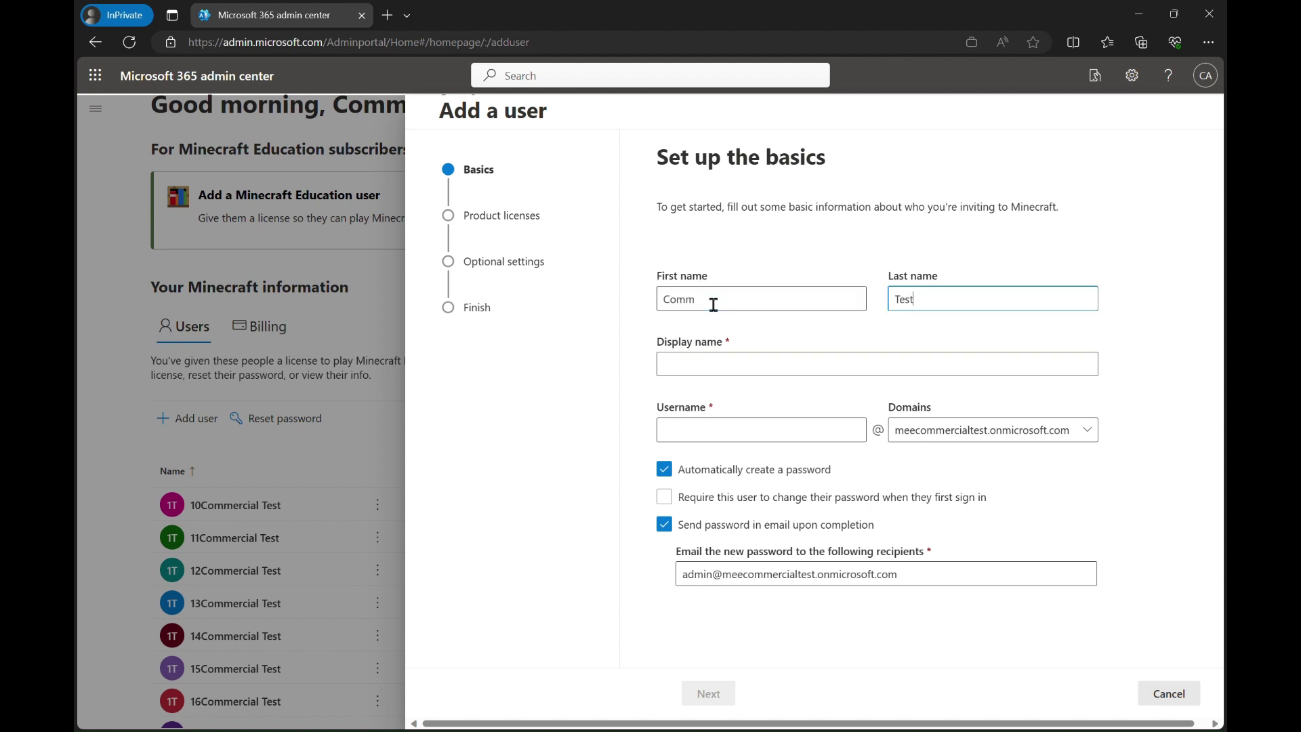
pyautogui.click(728, 369)
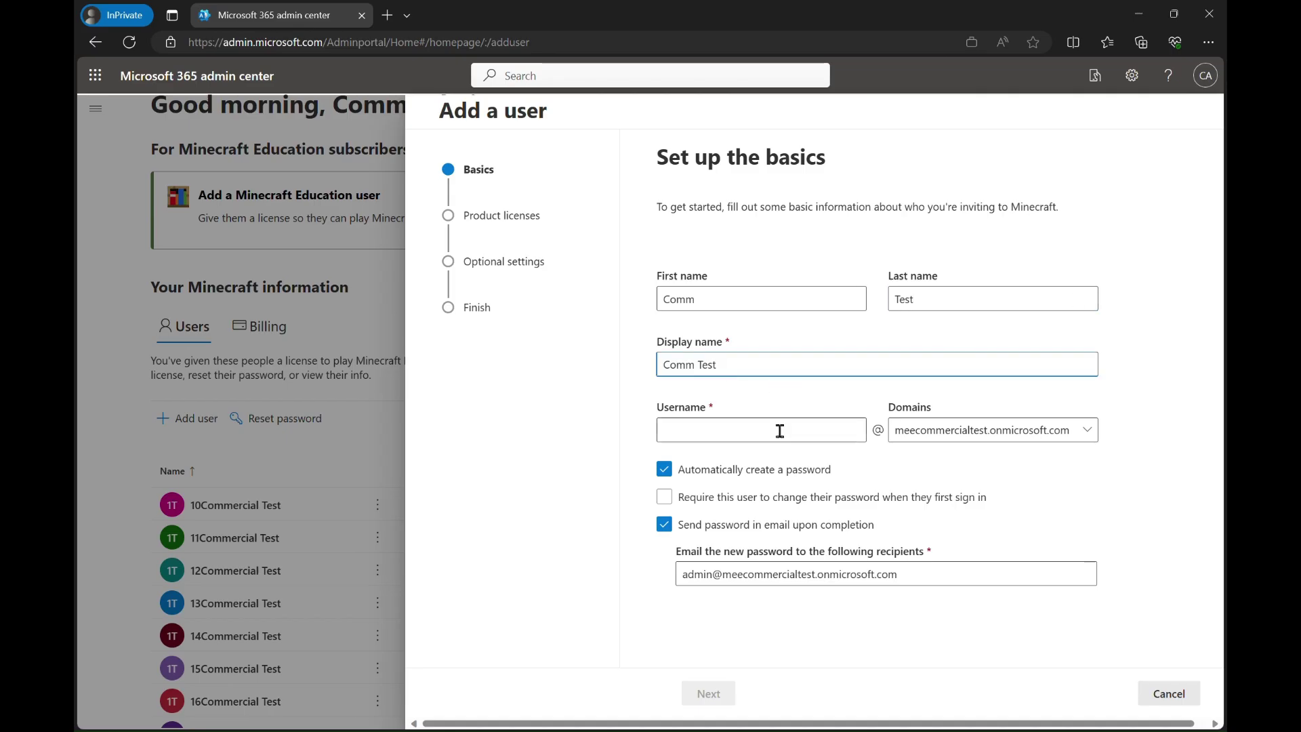
pyautogui.click(829, 439)
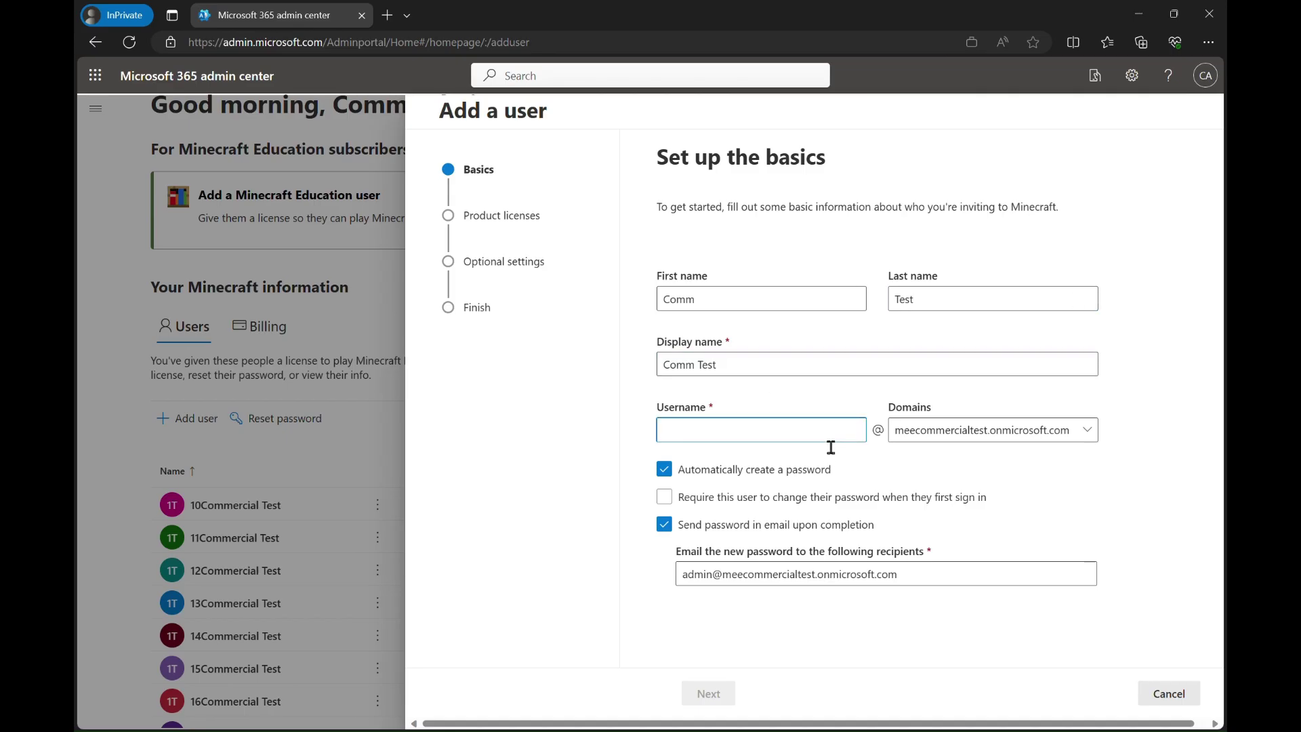
pyautogui.write('Comm')
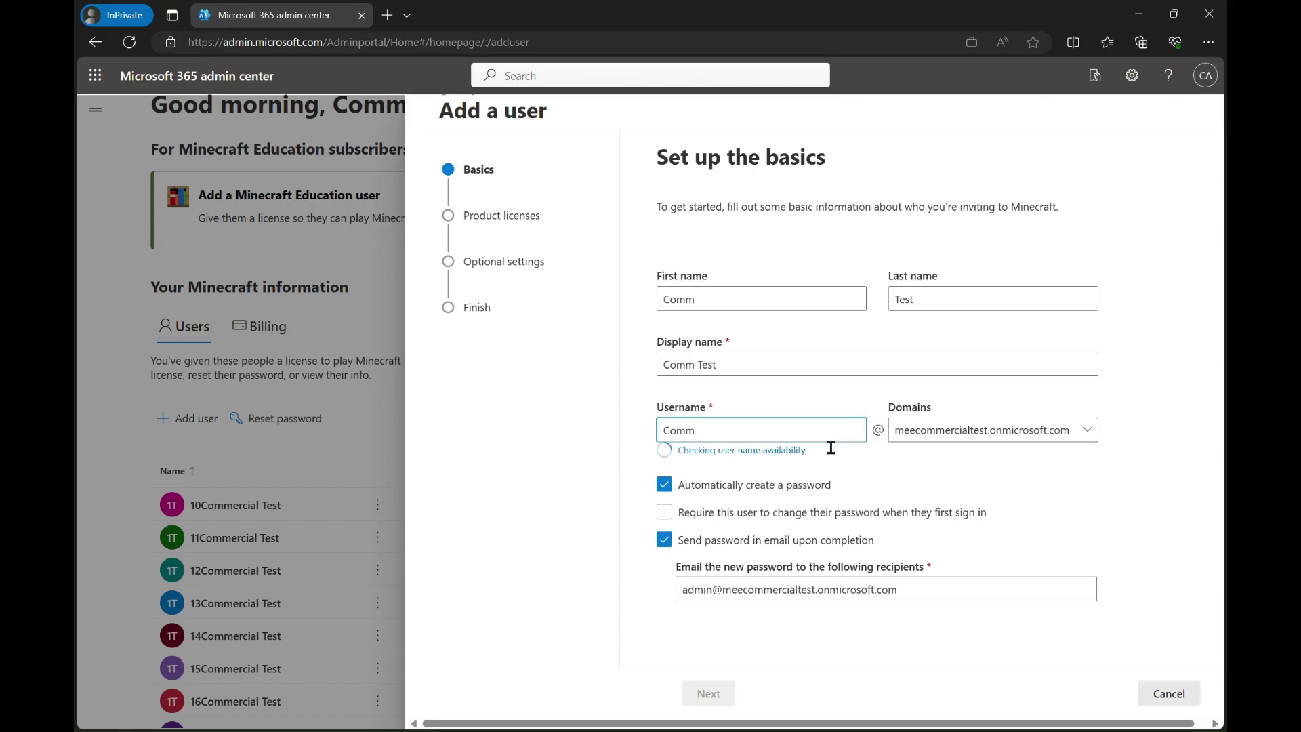
pyautogui.write('Test123')
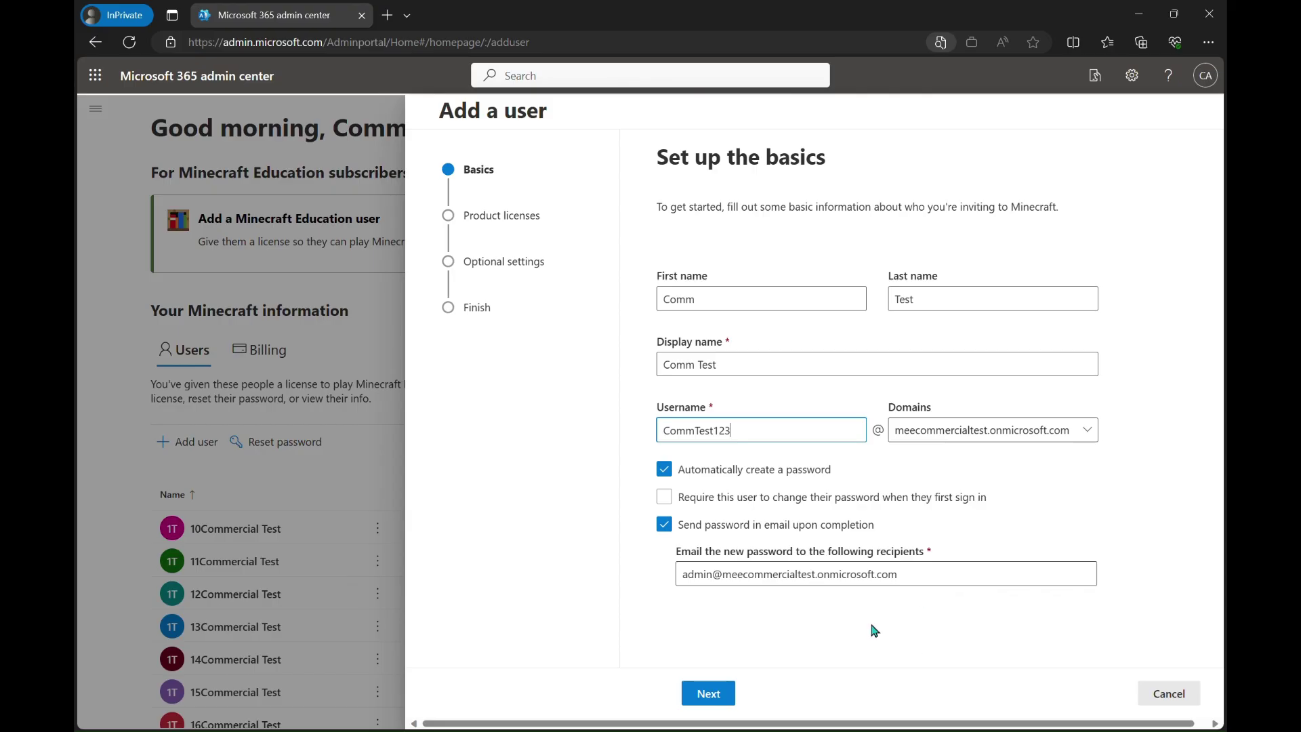
# Choose 'Don't assign a license' and advance through optional settings to Review and finish
pyautogui.click(722, 693)
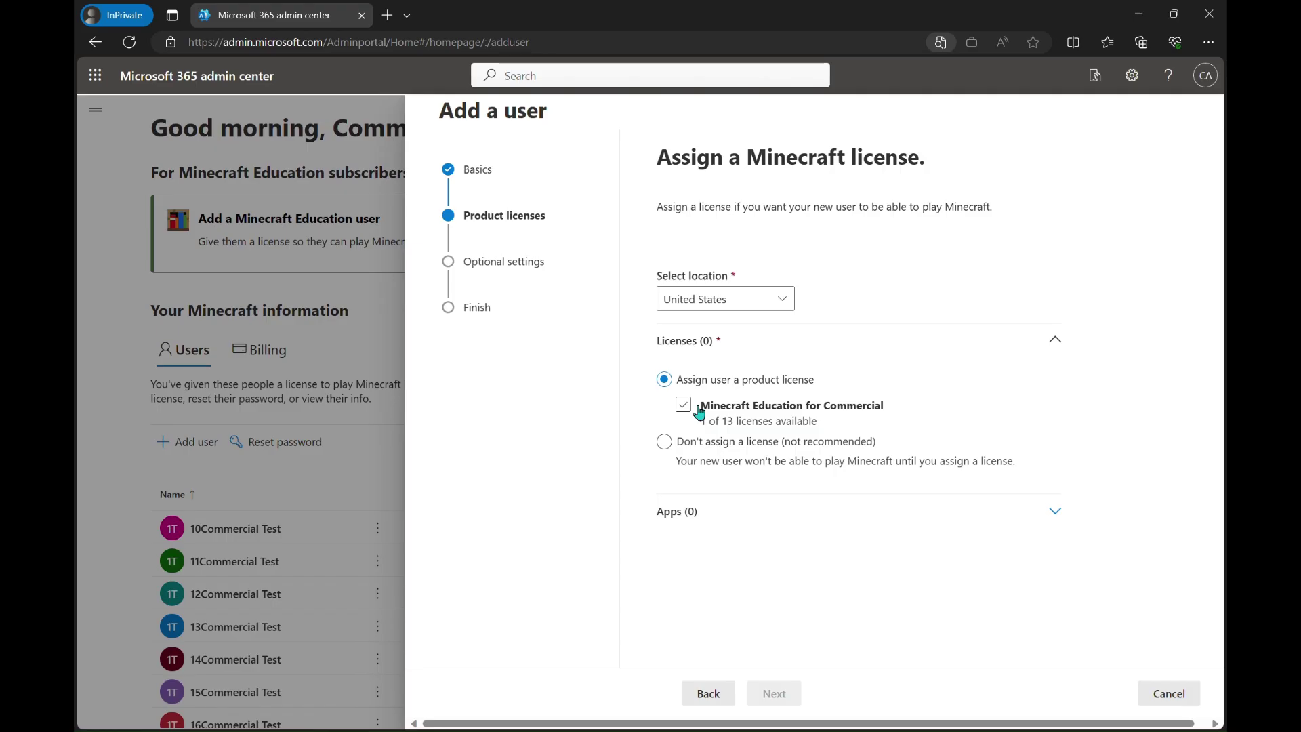
pyautogui.click(719, 450)
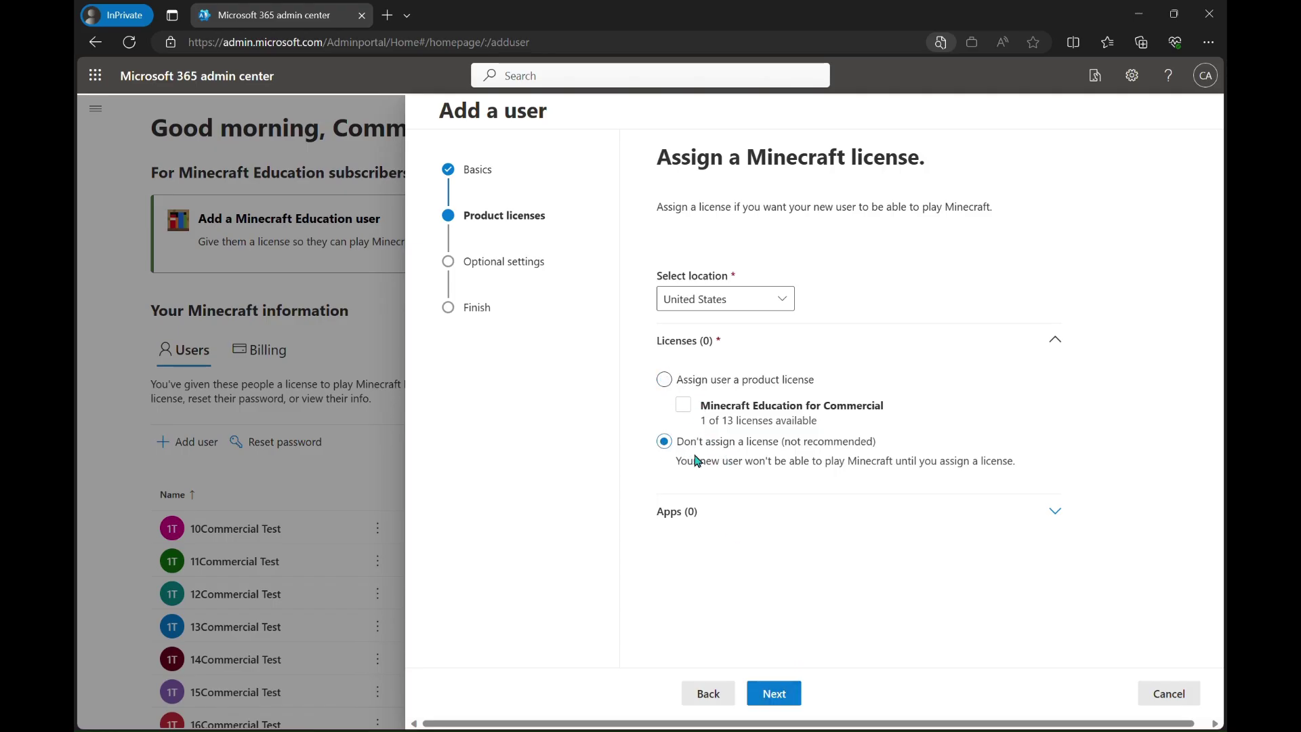
pyautogui.click(773, 693)
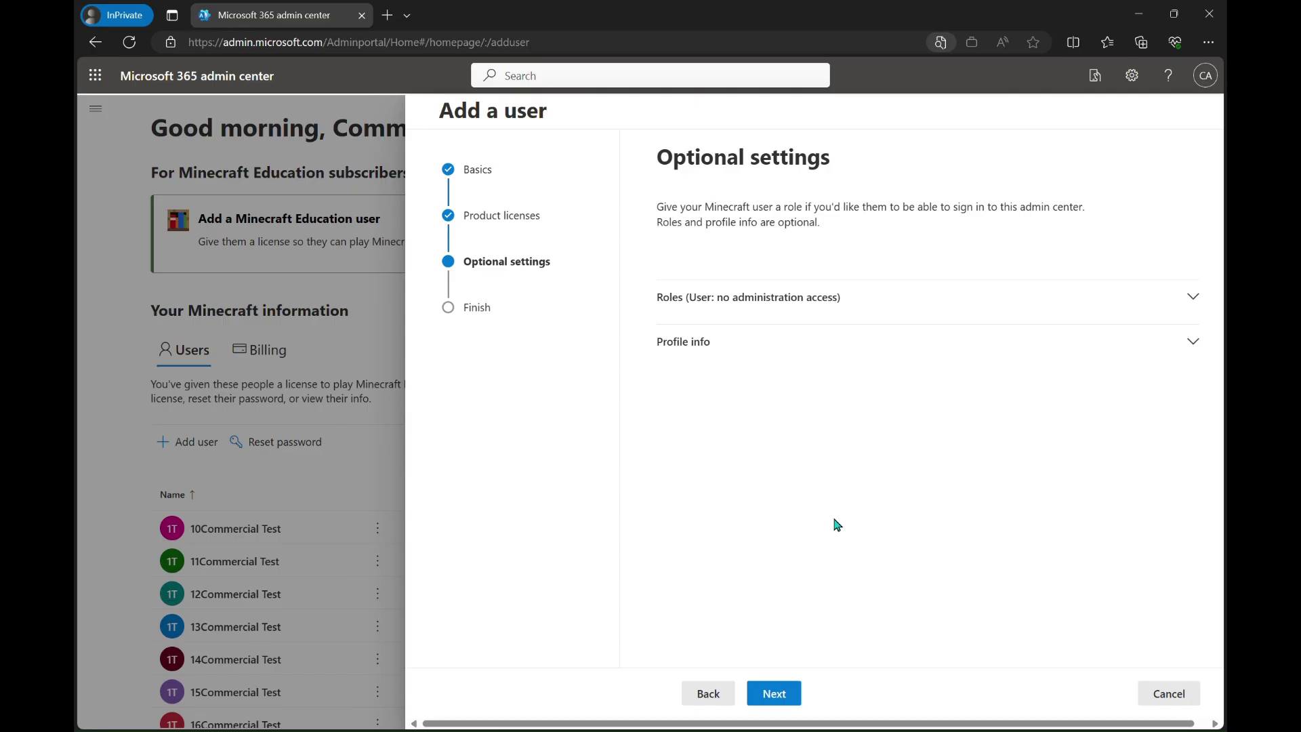
pyautogui.click(773, 693)
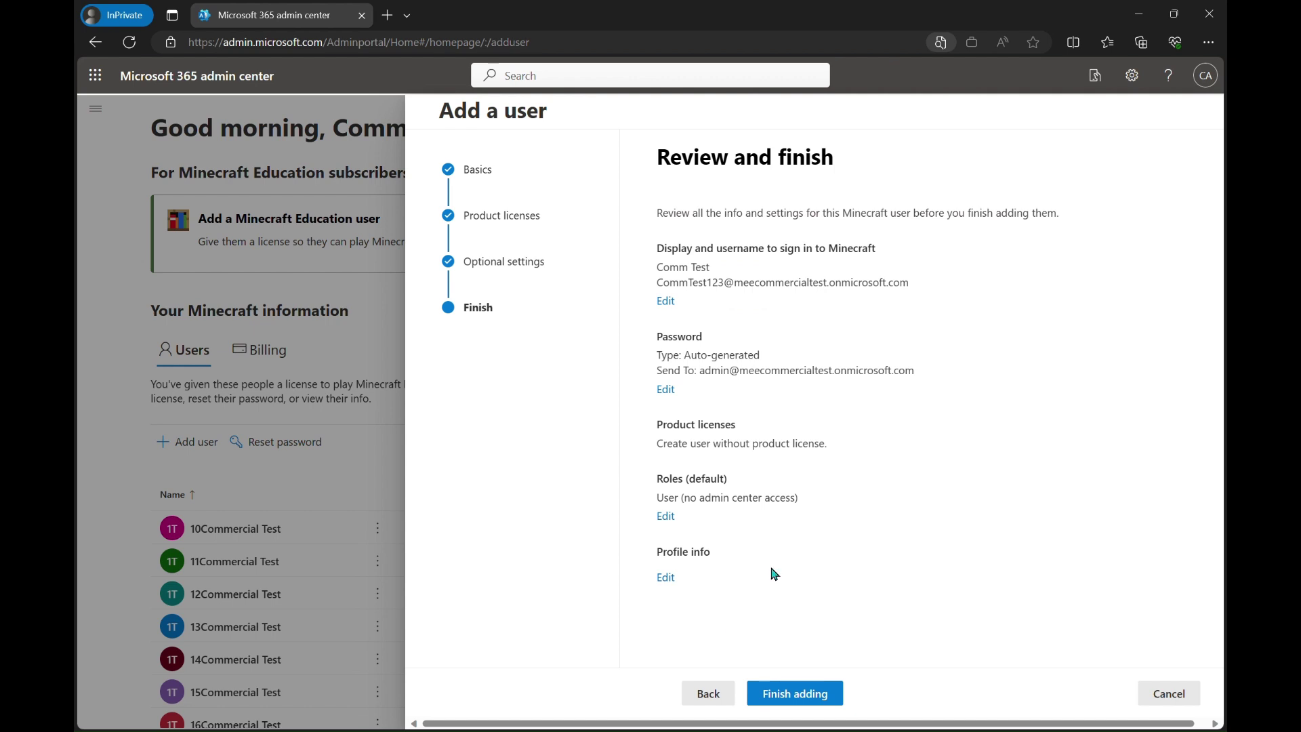
# Finish adding Comm Test and review the confirmation and template section
pyautogui.click(825, 694)
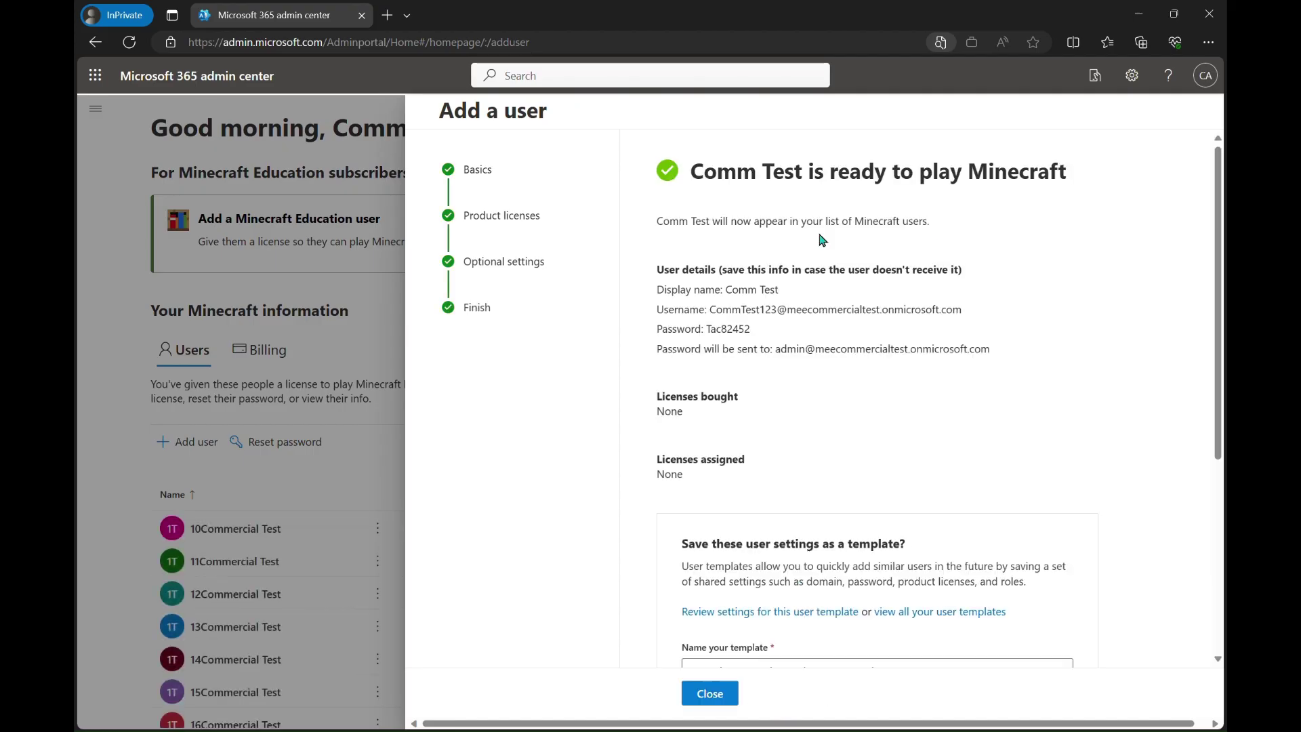
pyautogui.scroll(-2, 891, 403)
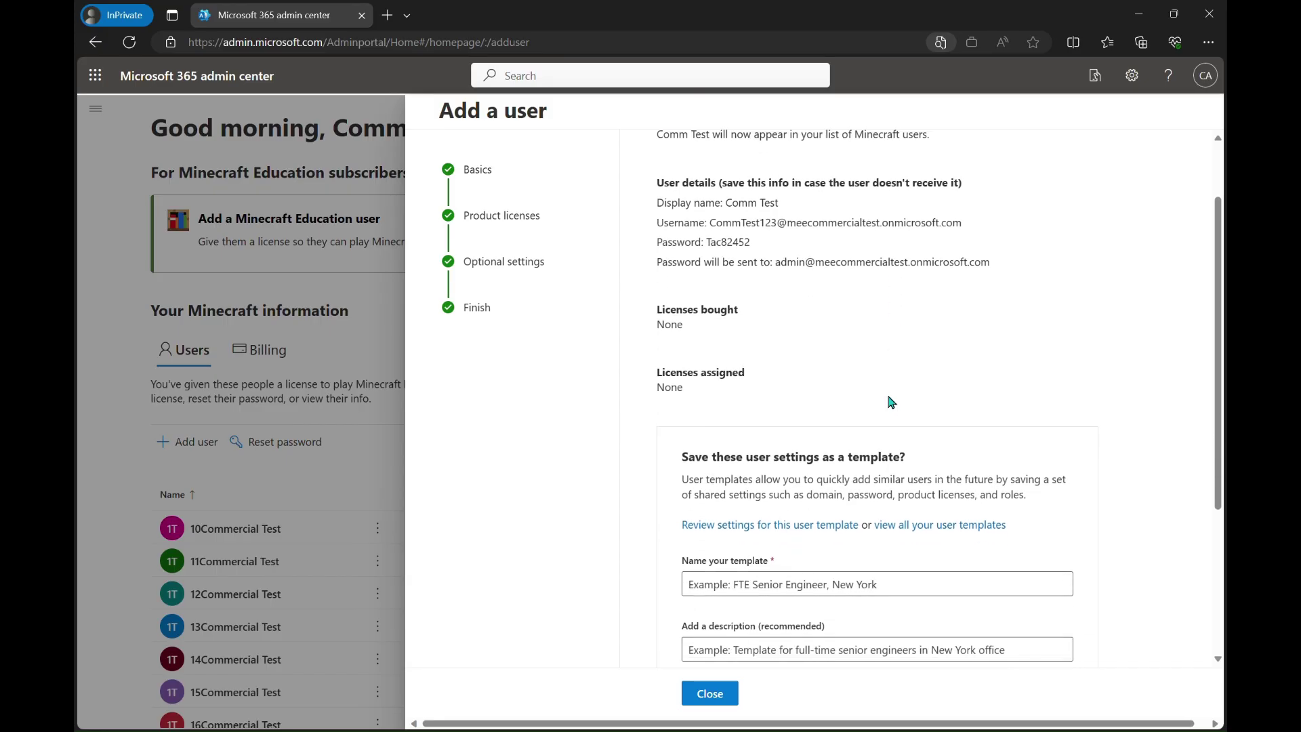
pyautogui.scroll(2, 889, 401)
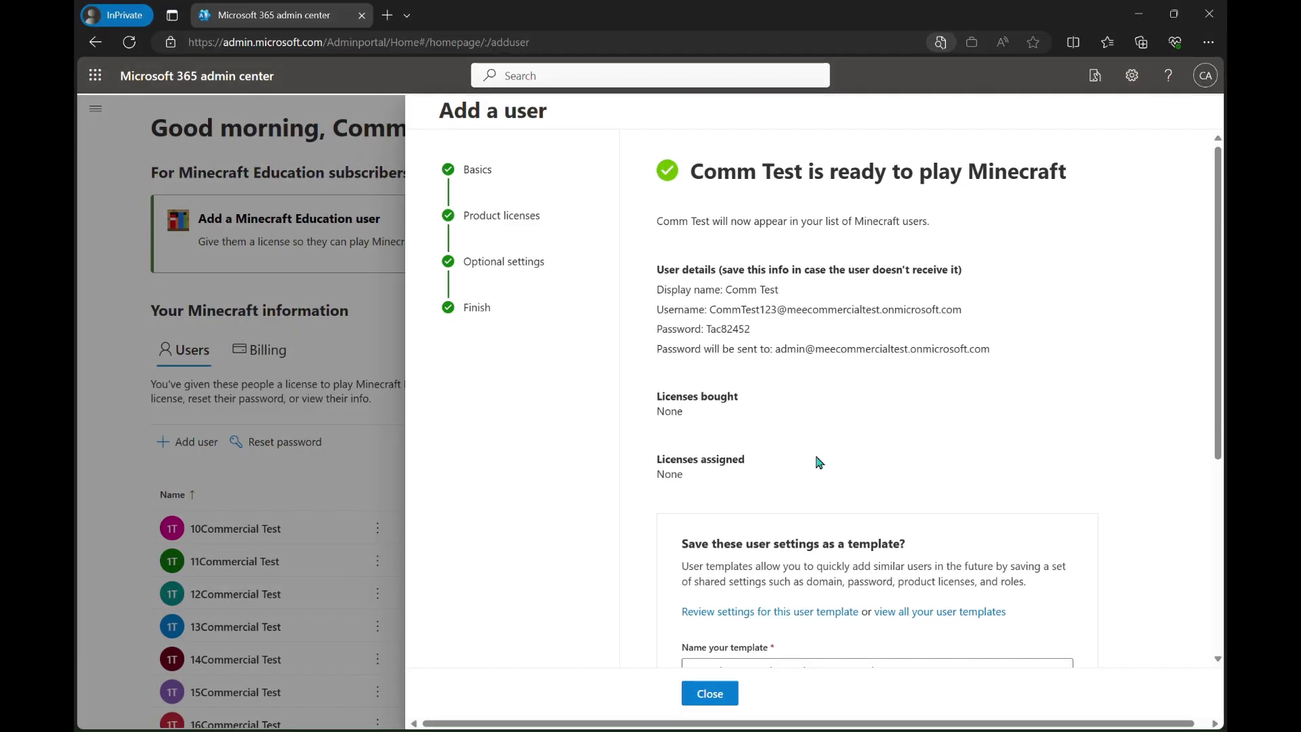
pyautogui.scroll(-4, 819, 462)
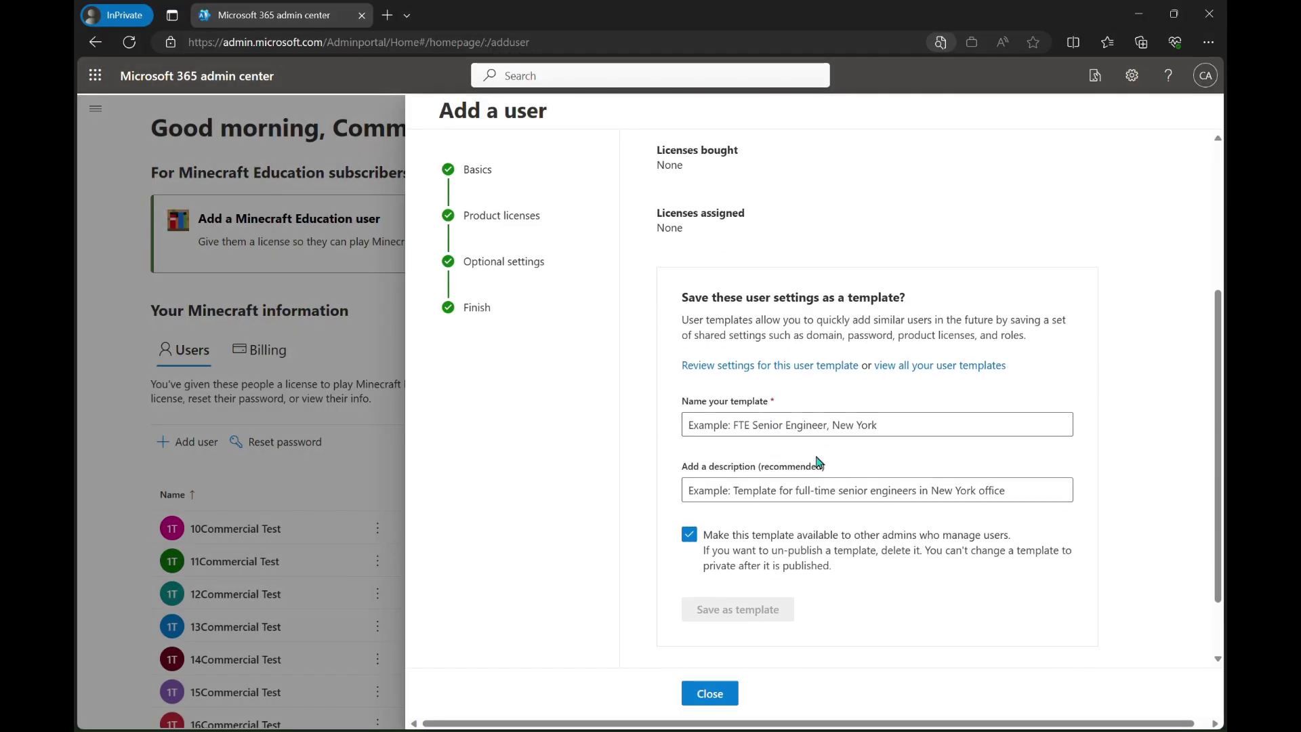
pyautogui.scroll(-1, 820, 462)
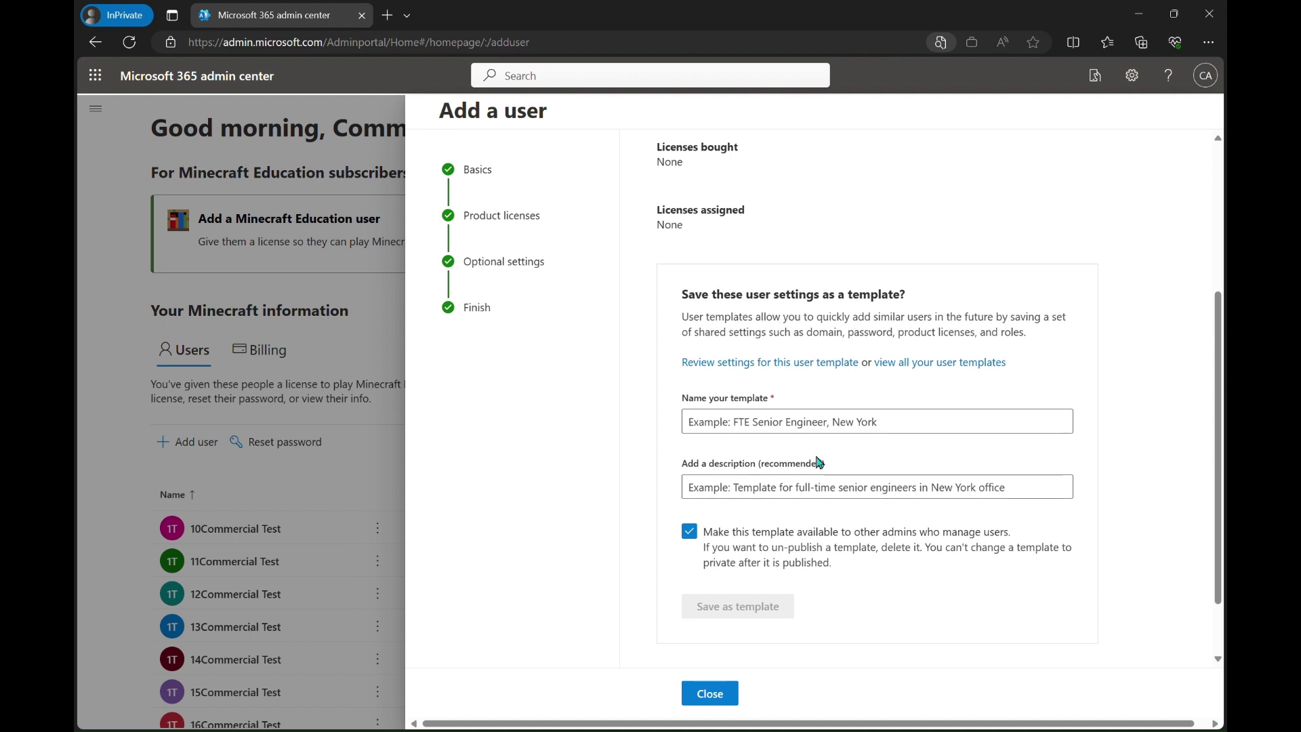
pyautogui.scroll(-1, 818, 462)
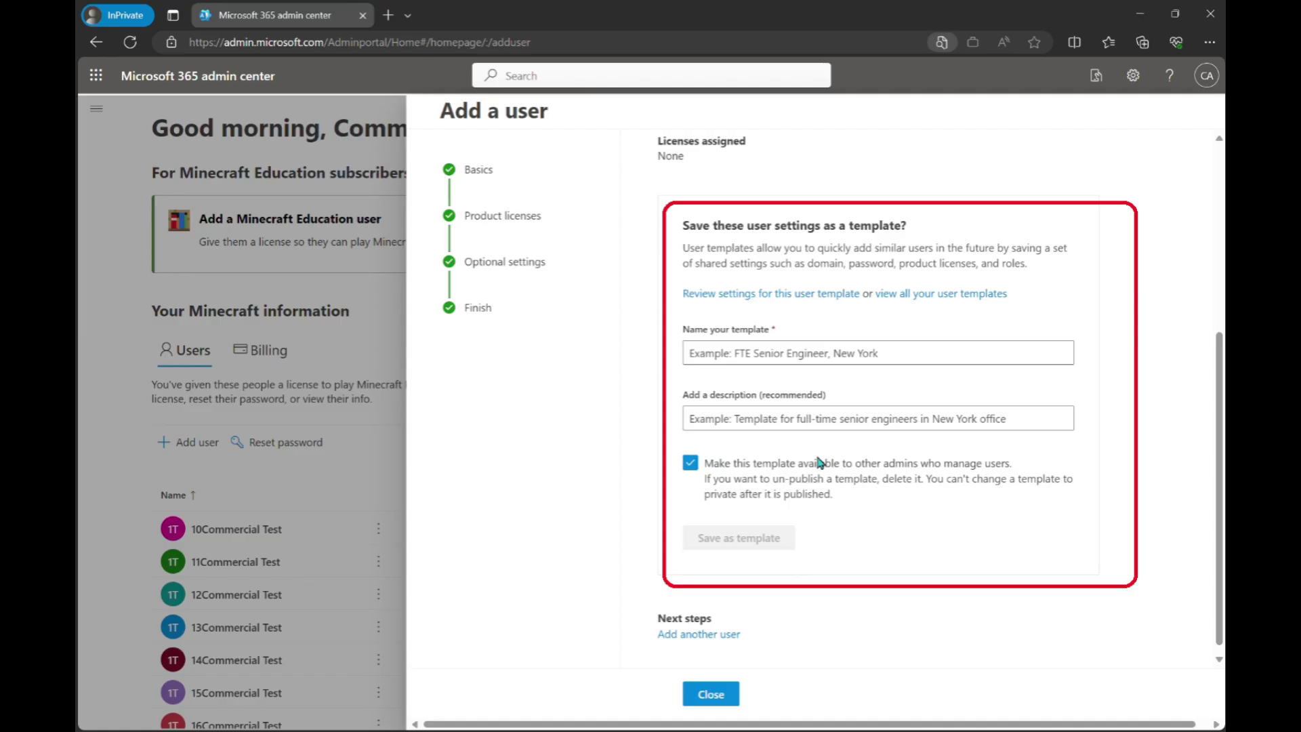
pyautogui.scroll(-1, 820, 462)
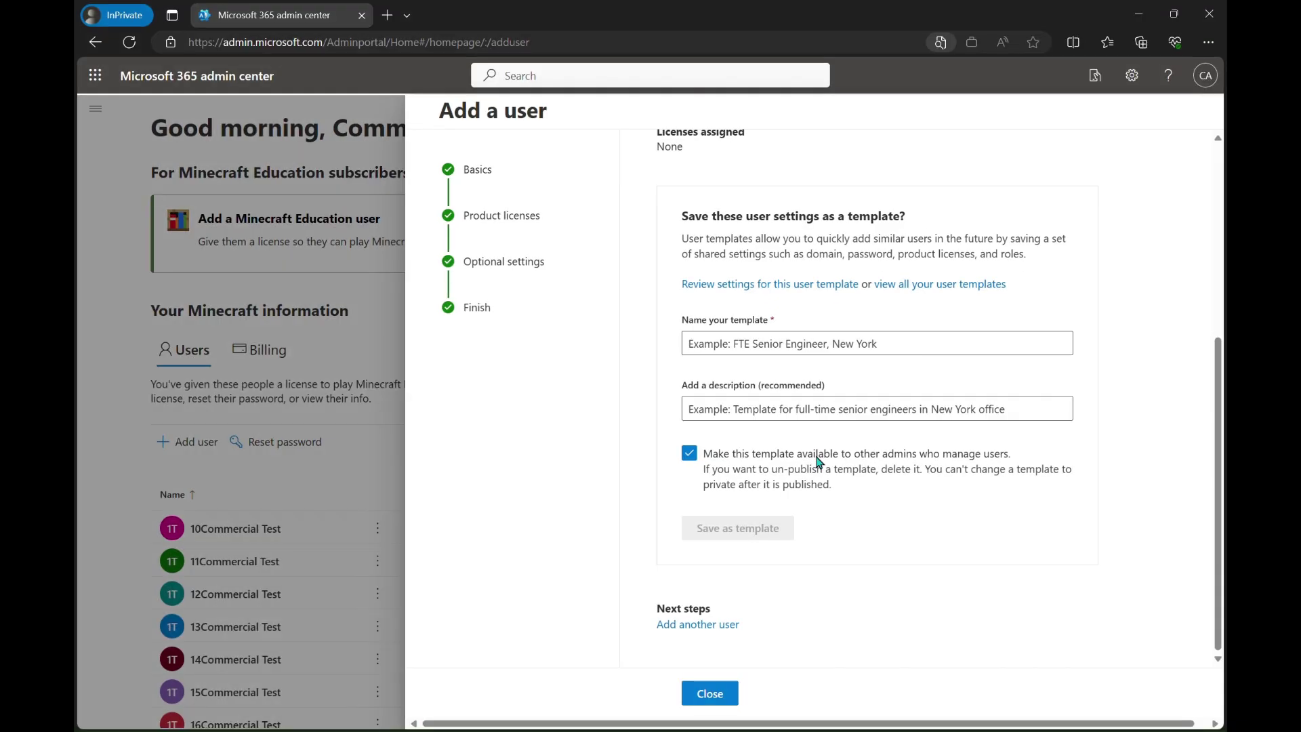
# Close the add-user panel and dismiss the feedback survey
pyautogui.click(709, 693)
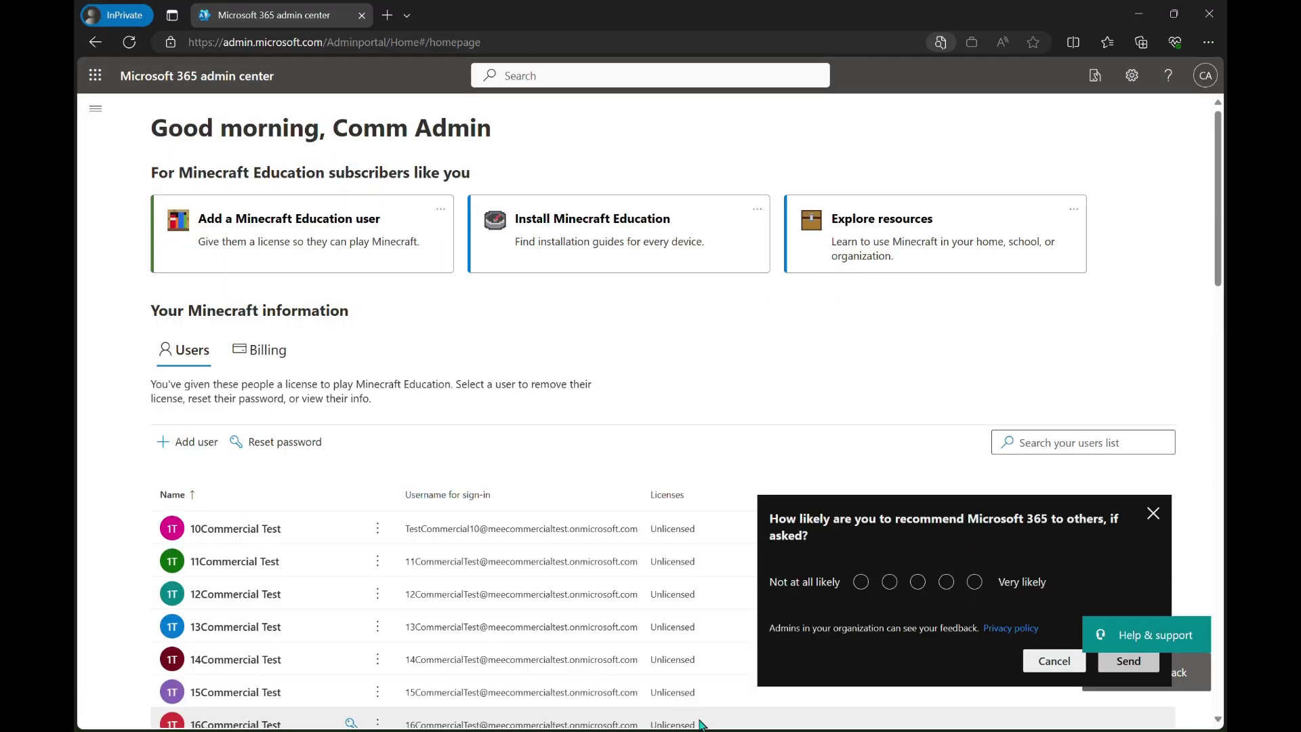
pyautogui.scroll(-2, 962, 485)
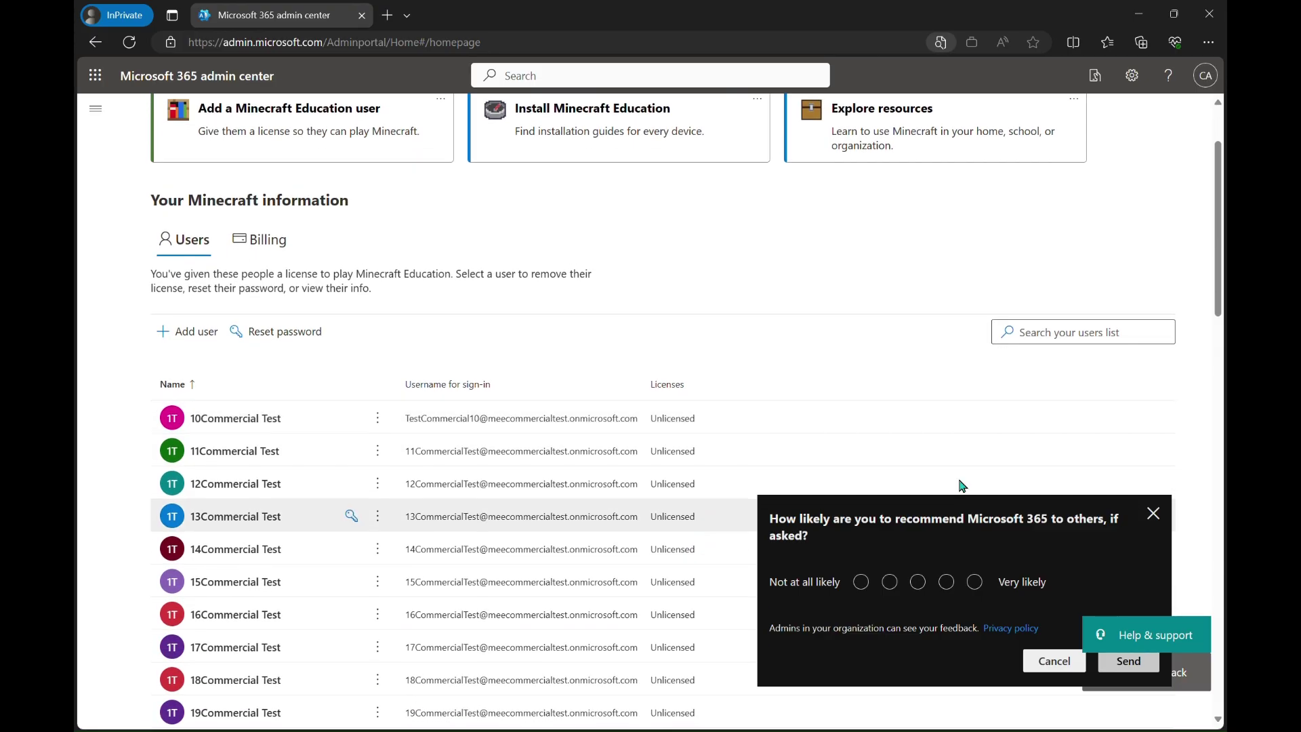
pyautogui.click(1153, 513)
# Bring up the More actions menu for 10Commercial Test in the users list
pyautogui.scroll(-4, 806, 440)
pyautogui.scroll(-3, 808, 439)
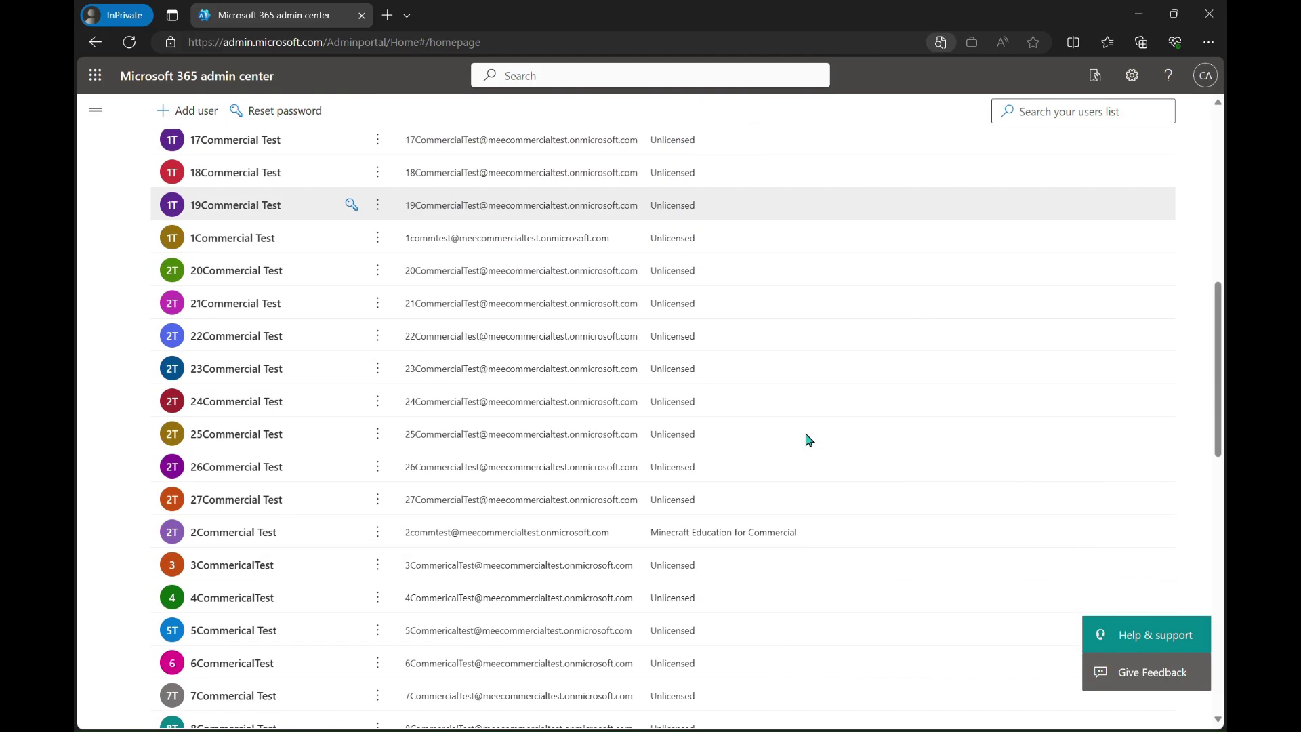
pyautogui.scroll(6, 809, 439)
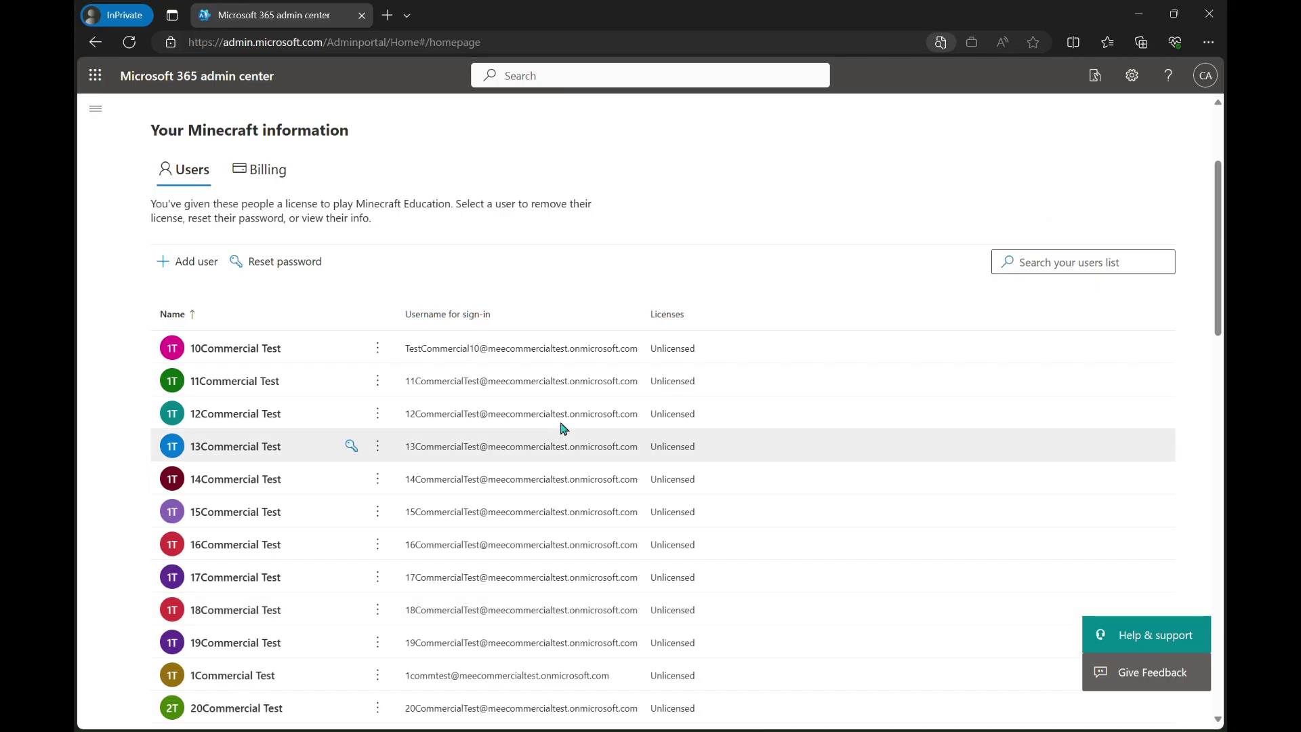
pyautogui.click(386, 353)
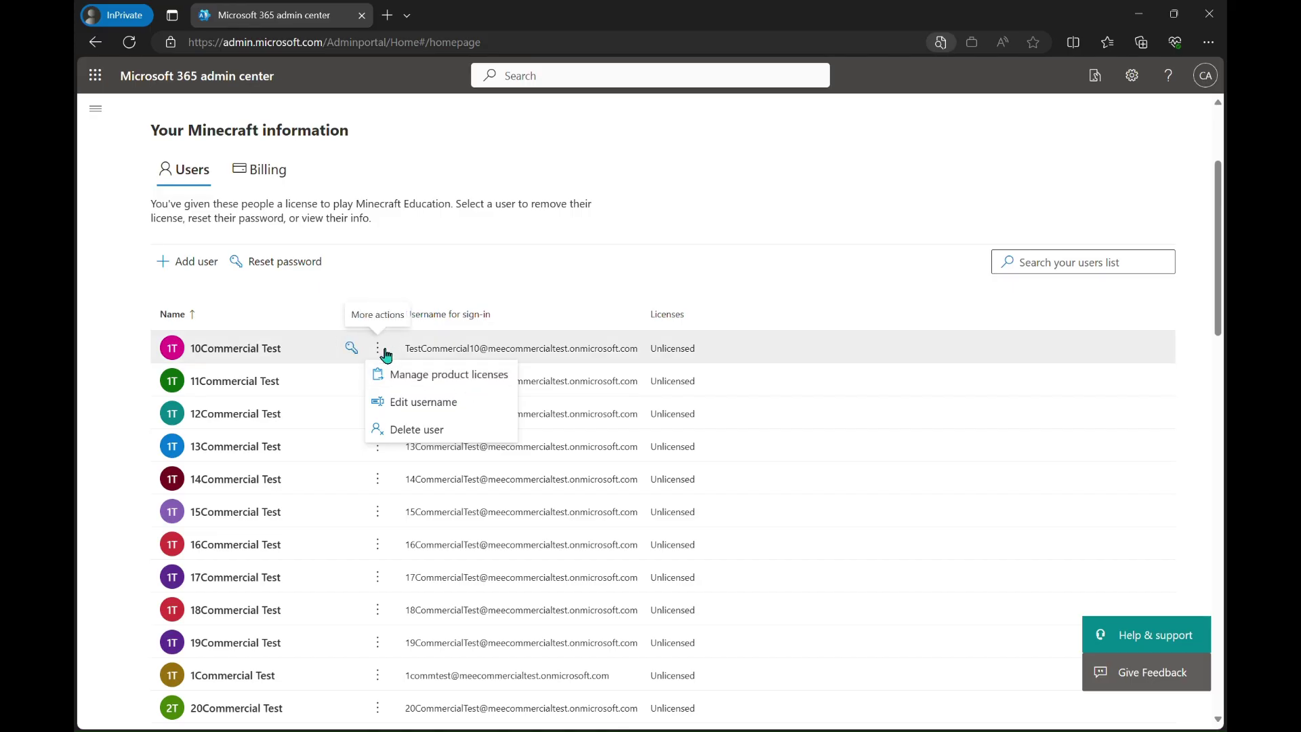
# Give 10Commercial Test the Minecraft Education for Commercial license and save the change
pyautogui.click(427, 377)
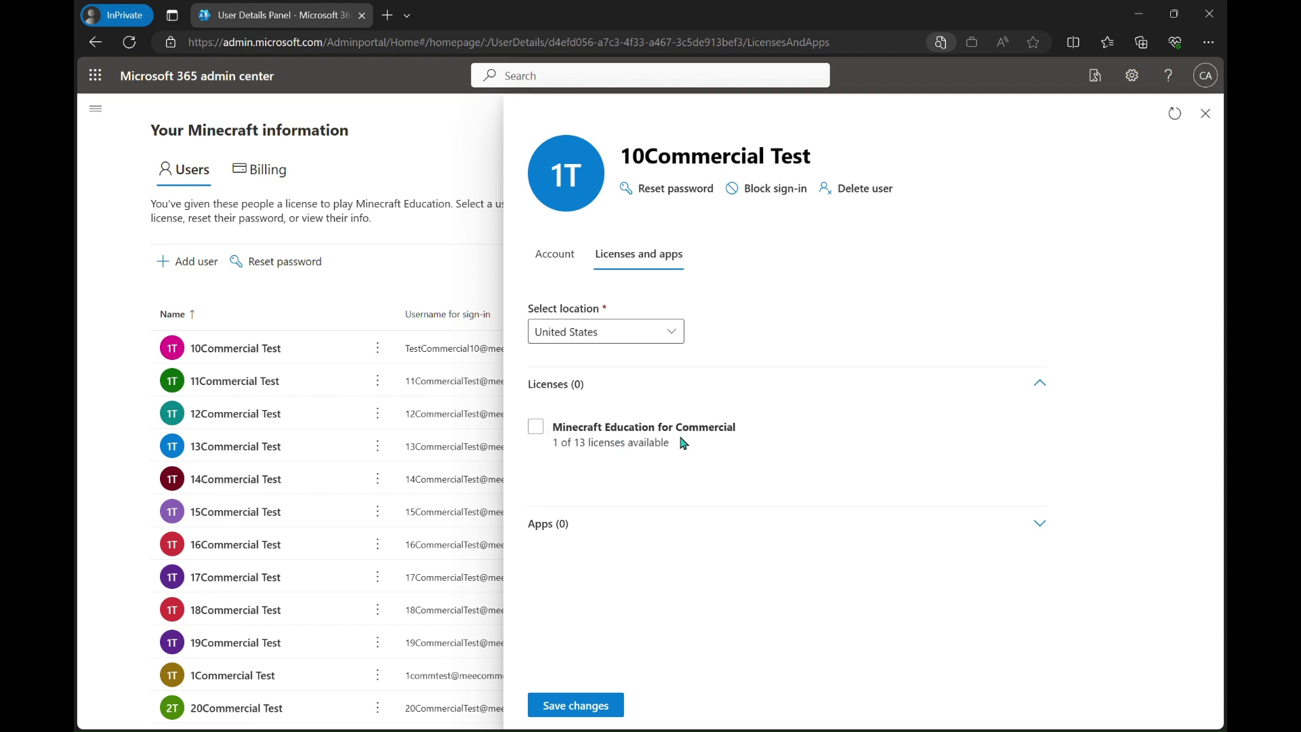
pyautogui.click(536, 433)
pyautogui.click(626, 702)
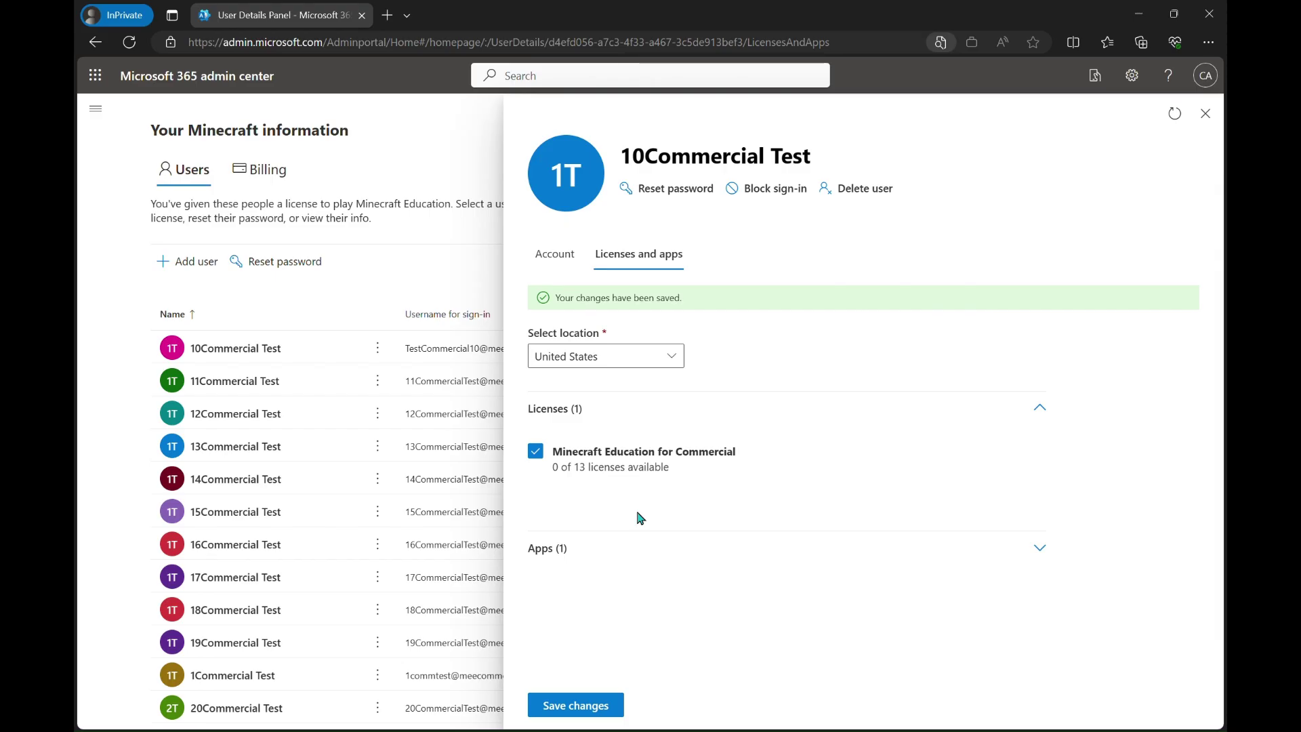
pyautogui.click(1205, 114)
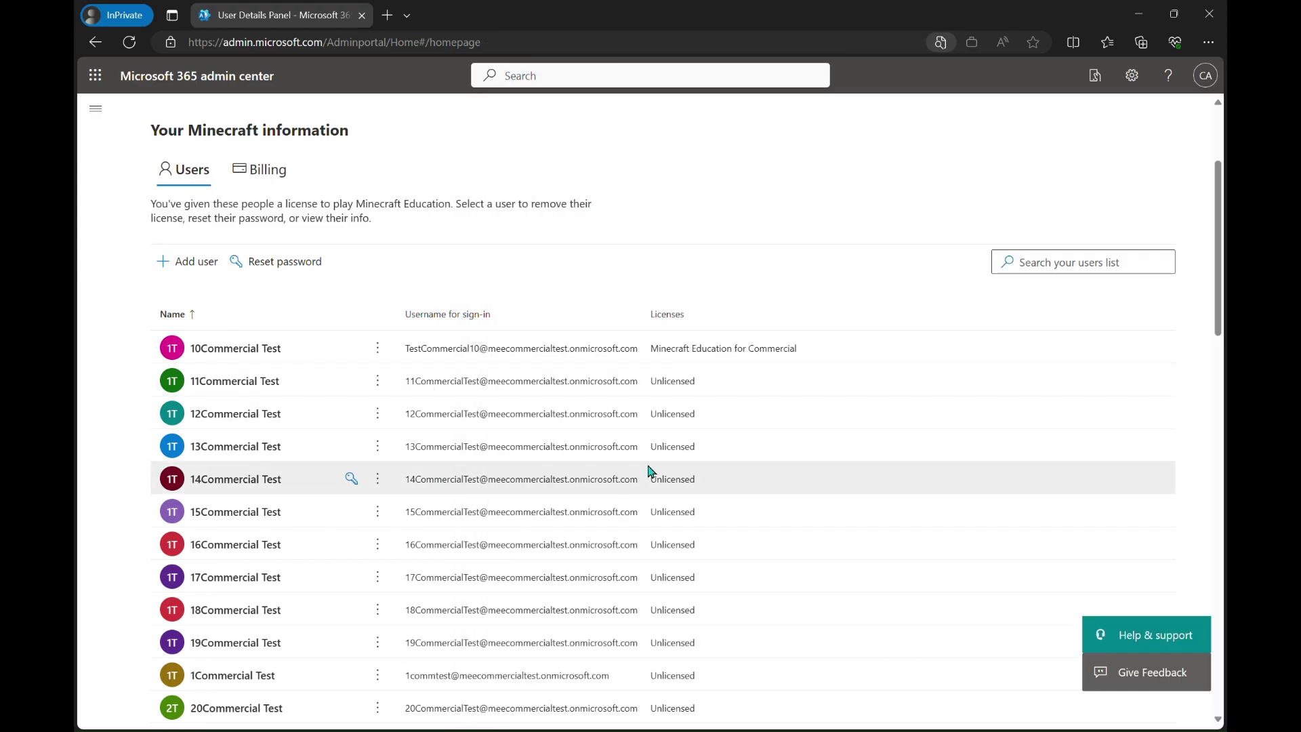
# Remove and save the removal of 10Commercial Test's Minecraft Education for Commercial license
pyautogui.scroll(-1, 649, 470)
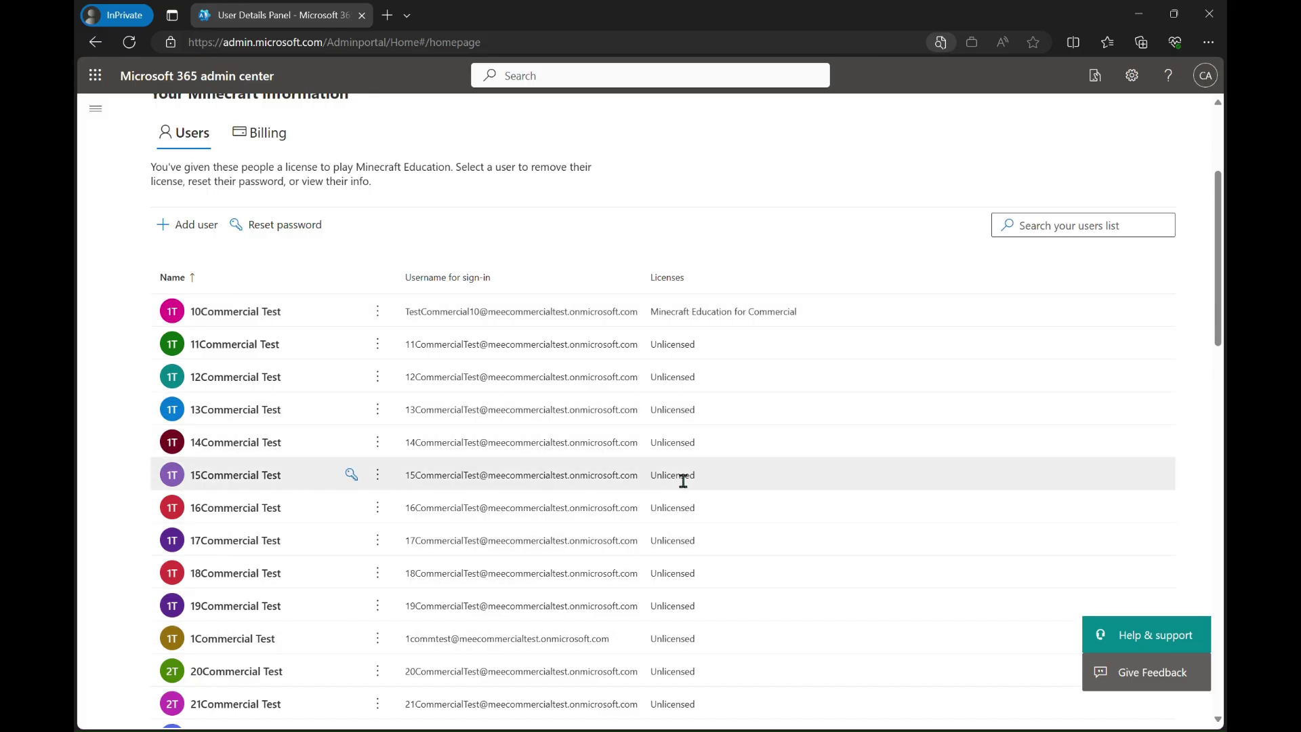
pyautogui.click(379, 313)
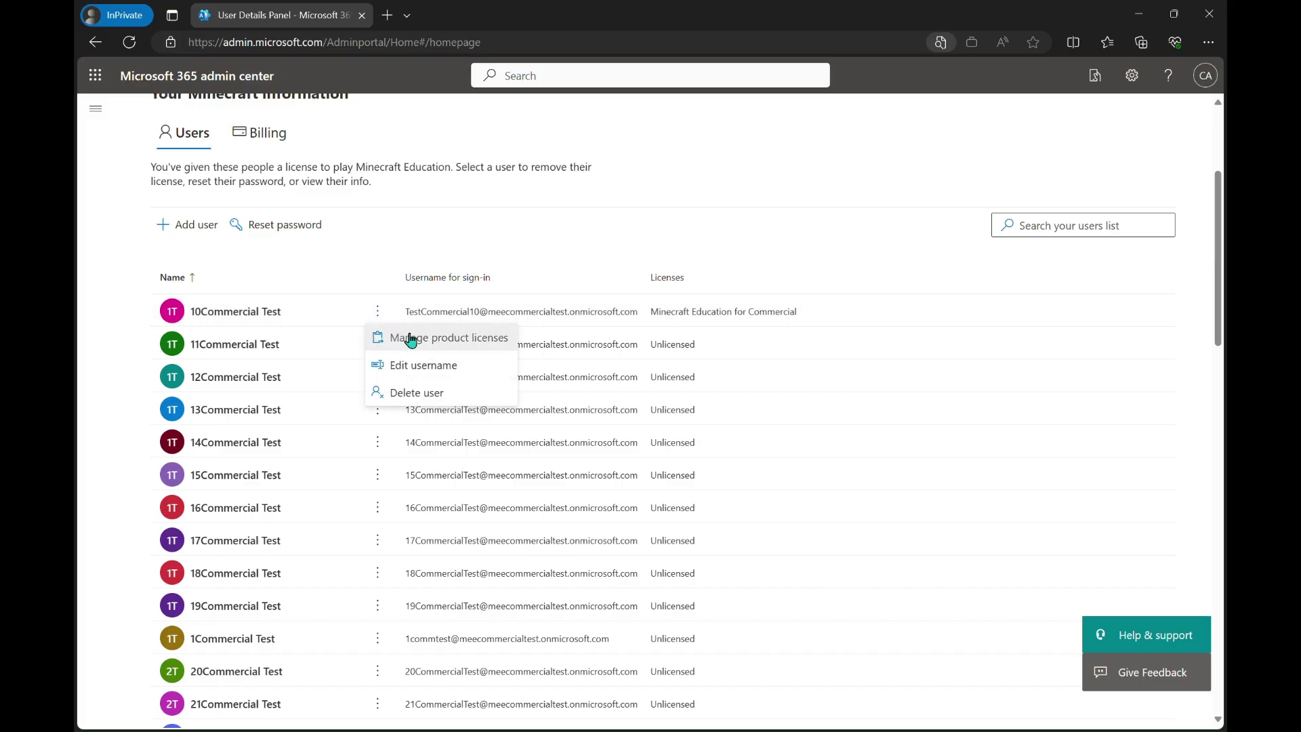
pyautogui.click(460, 350)
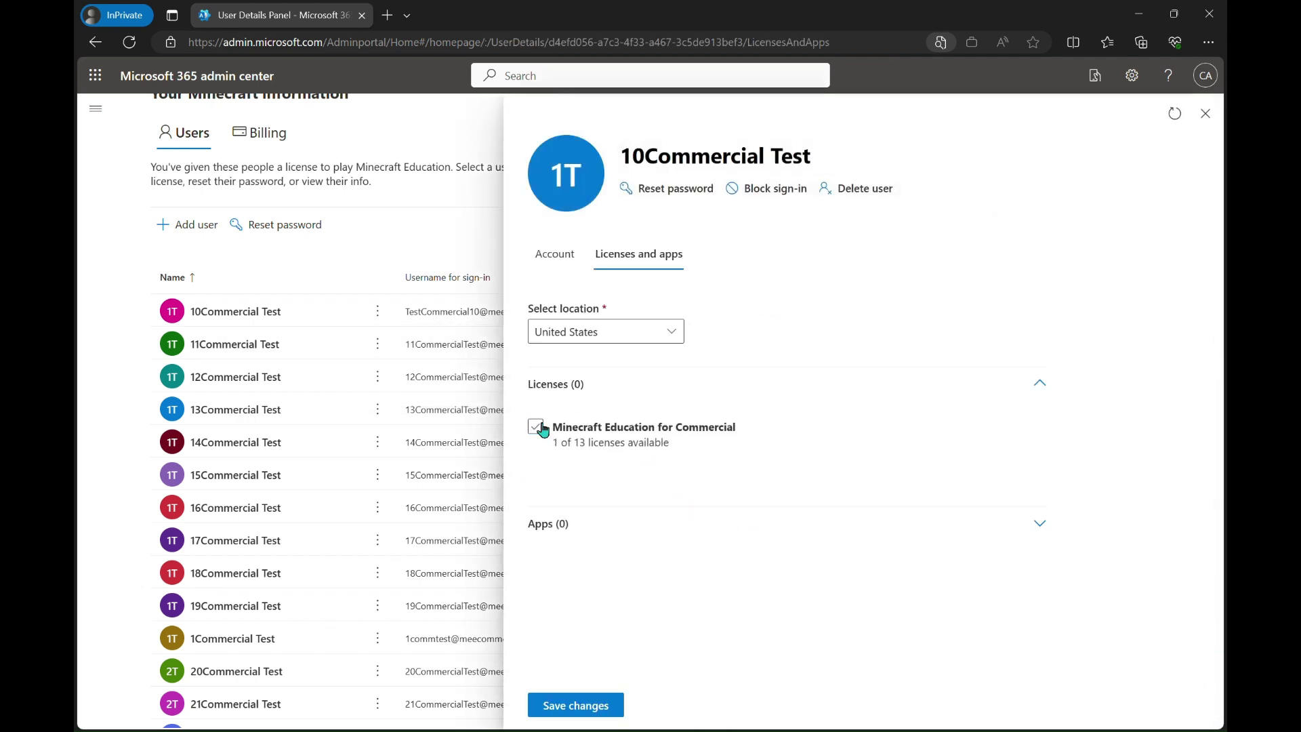
pyautogui.click(594, 704)
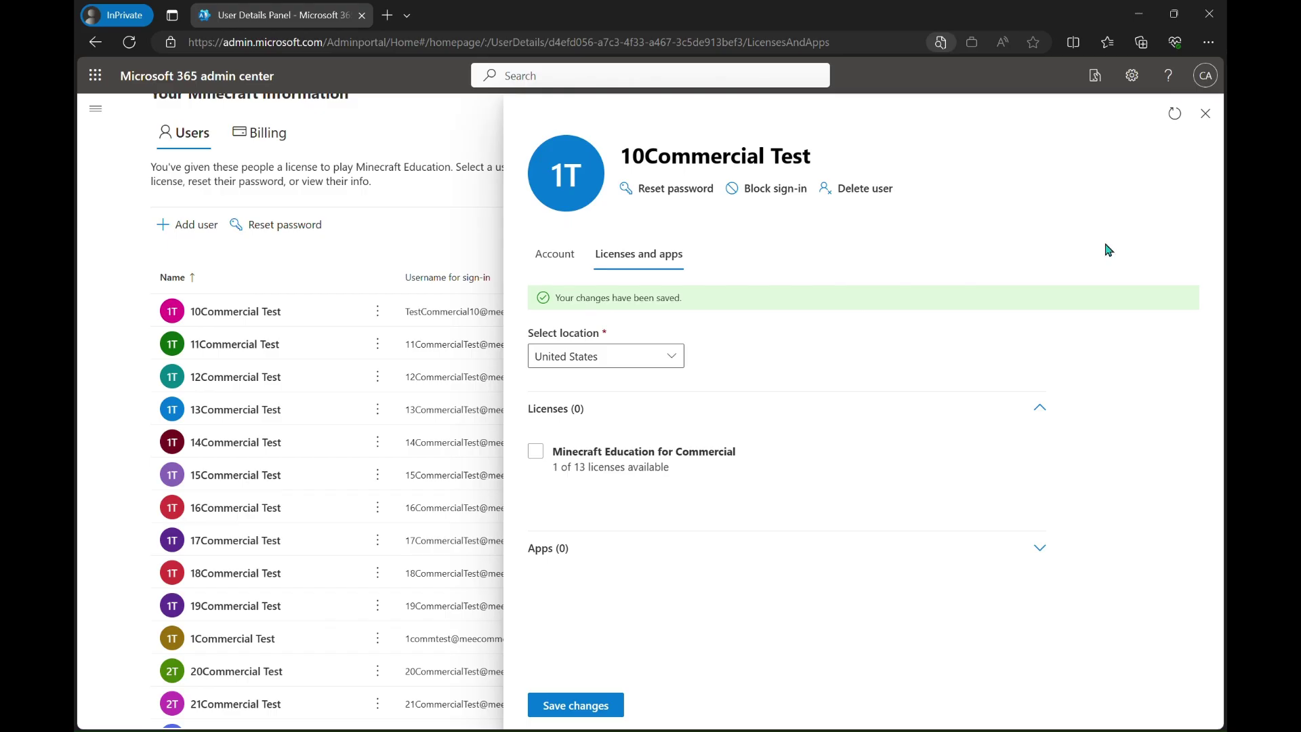
pyautogui.click(1205, 113)
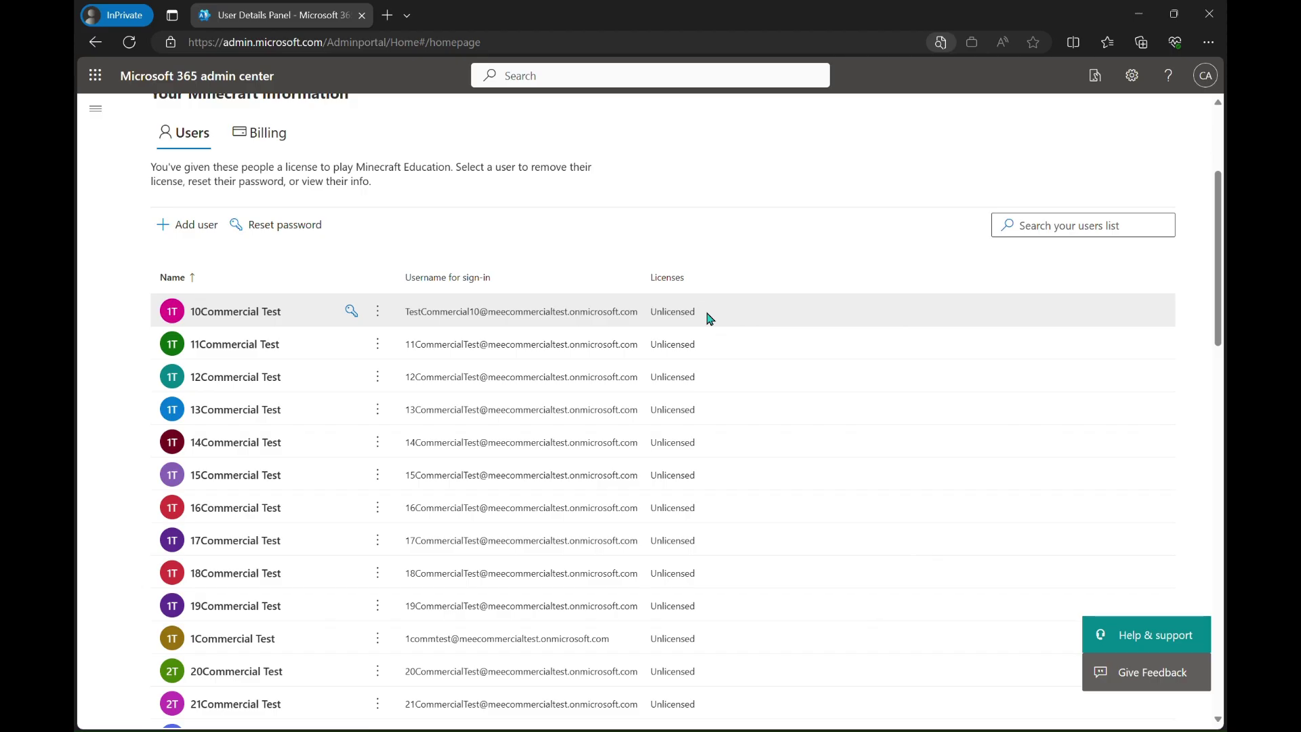
pyautogui.scroll(1, 708, 318)
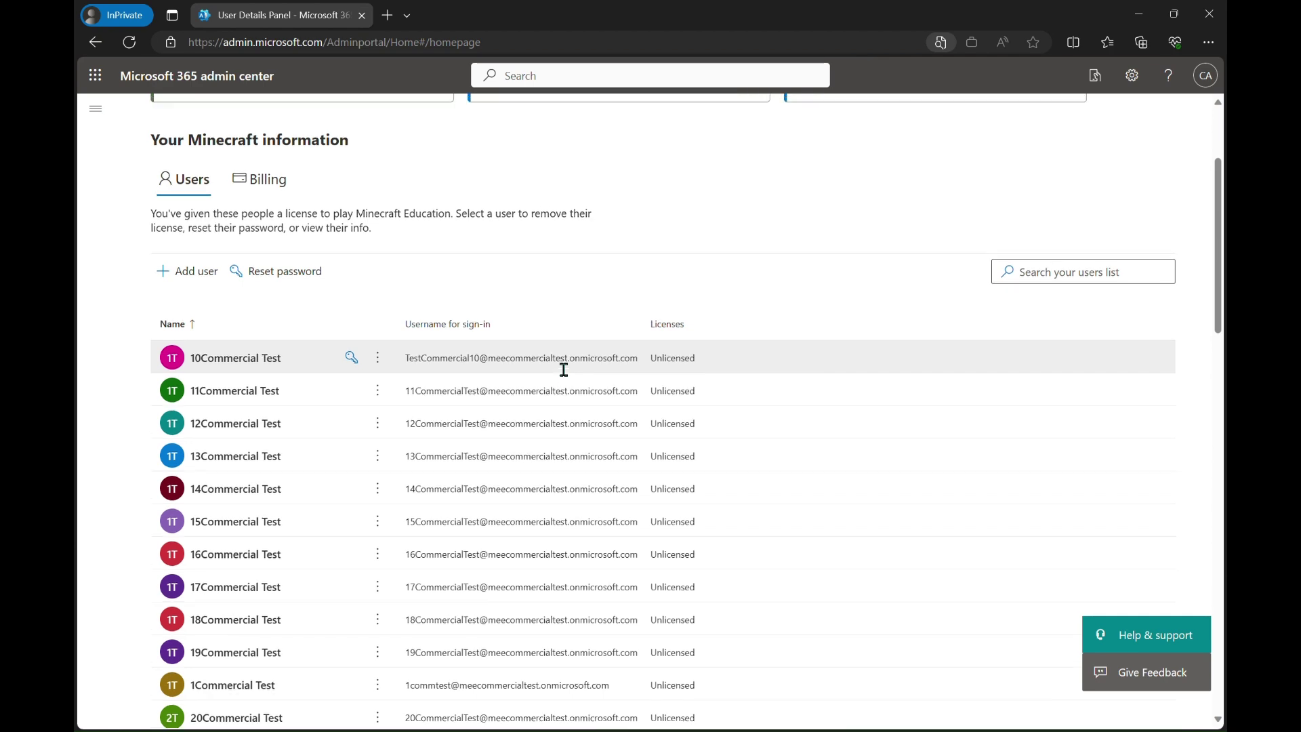
pyautogui.scroll(3, 564, 369)
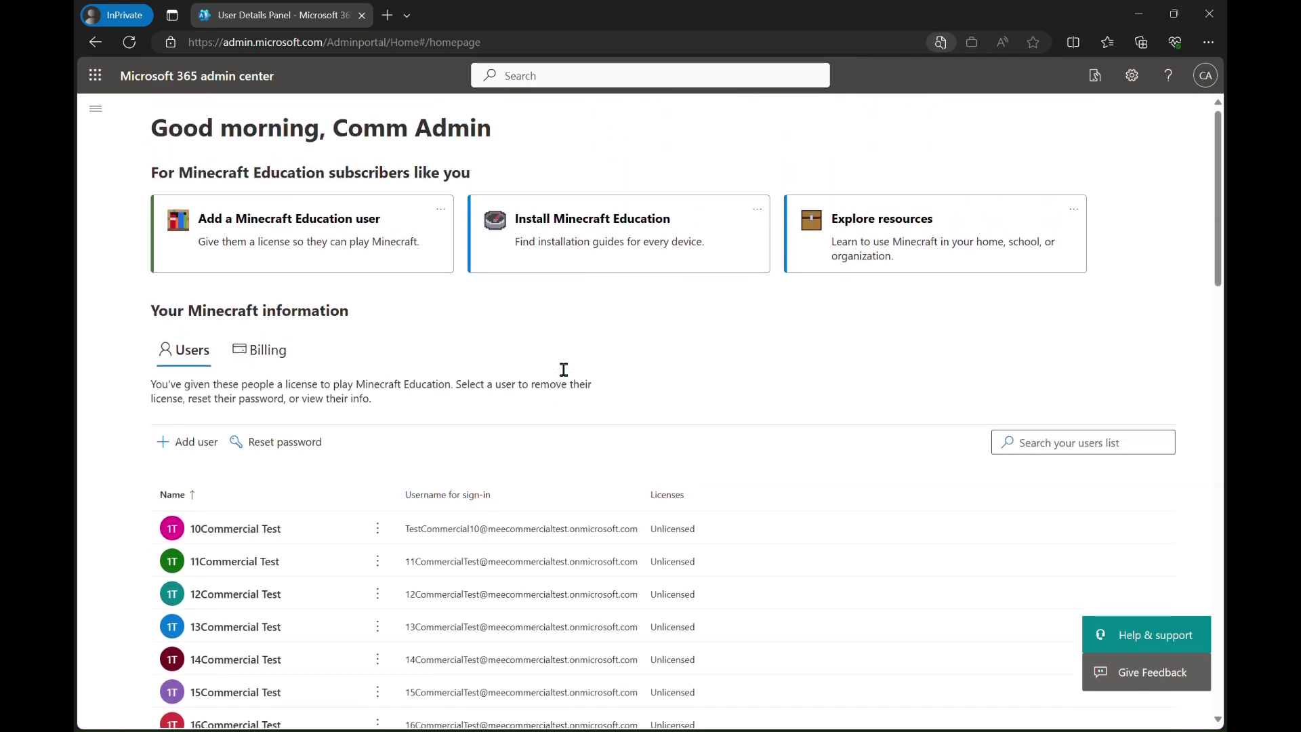